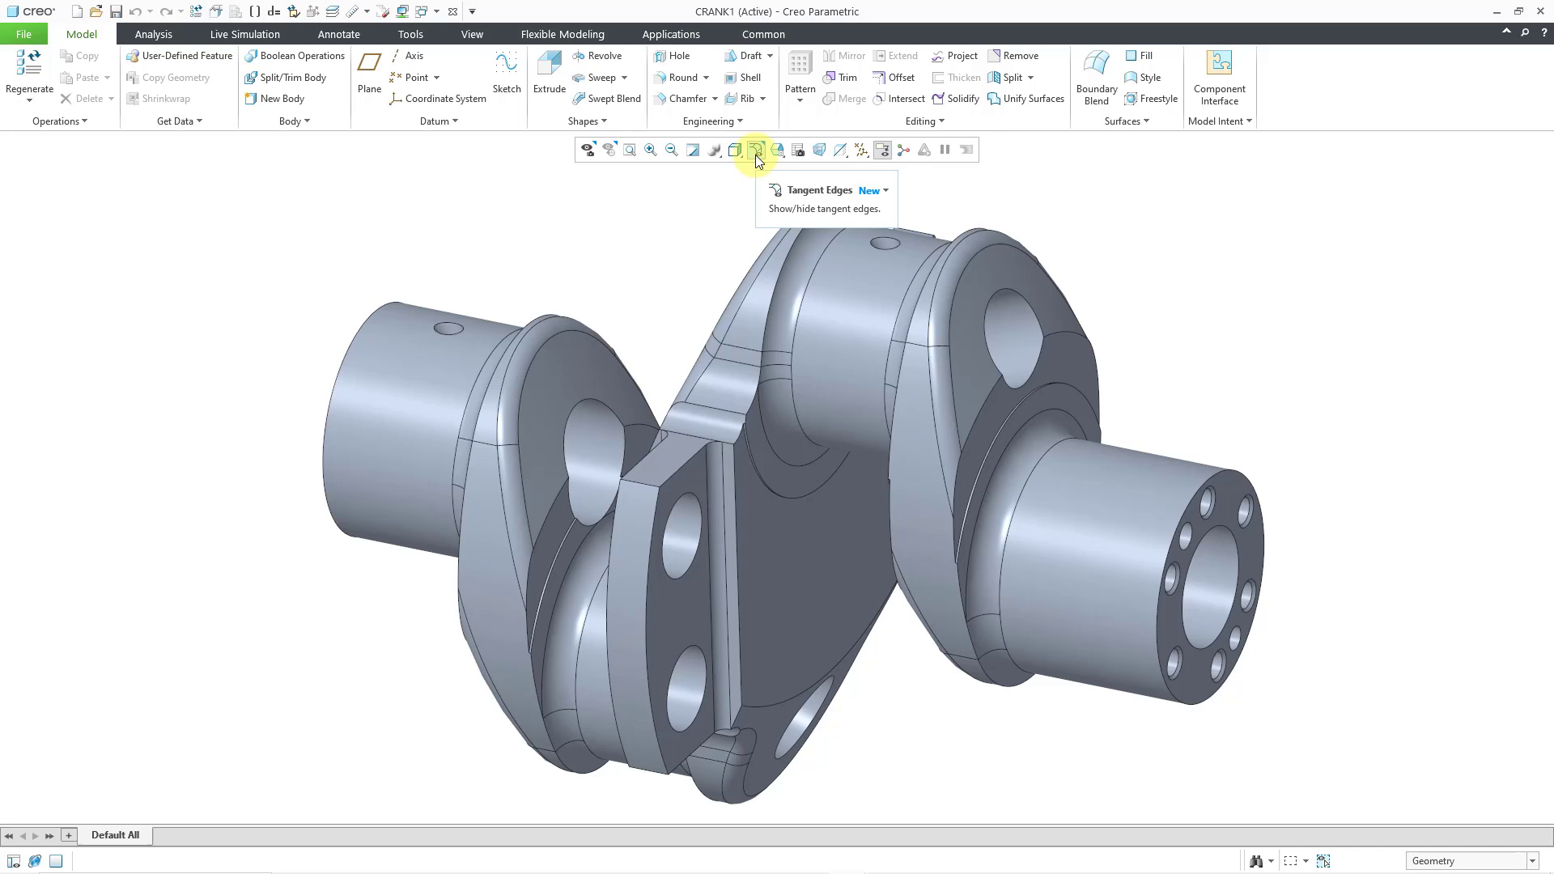
Step: Cycle the crank's tangent edges between hidden and dimmed, finishing with them dimmed
left_click(755, 152)
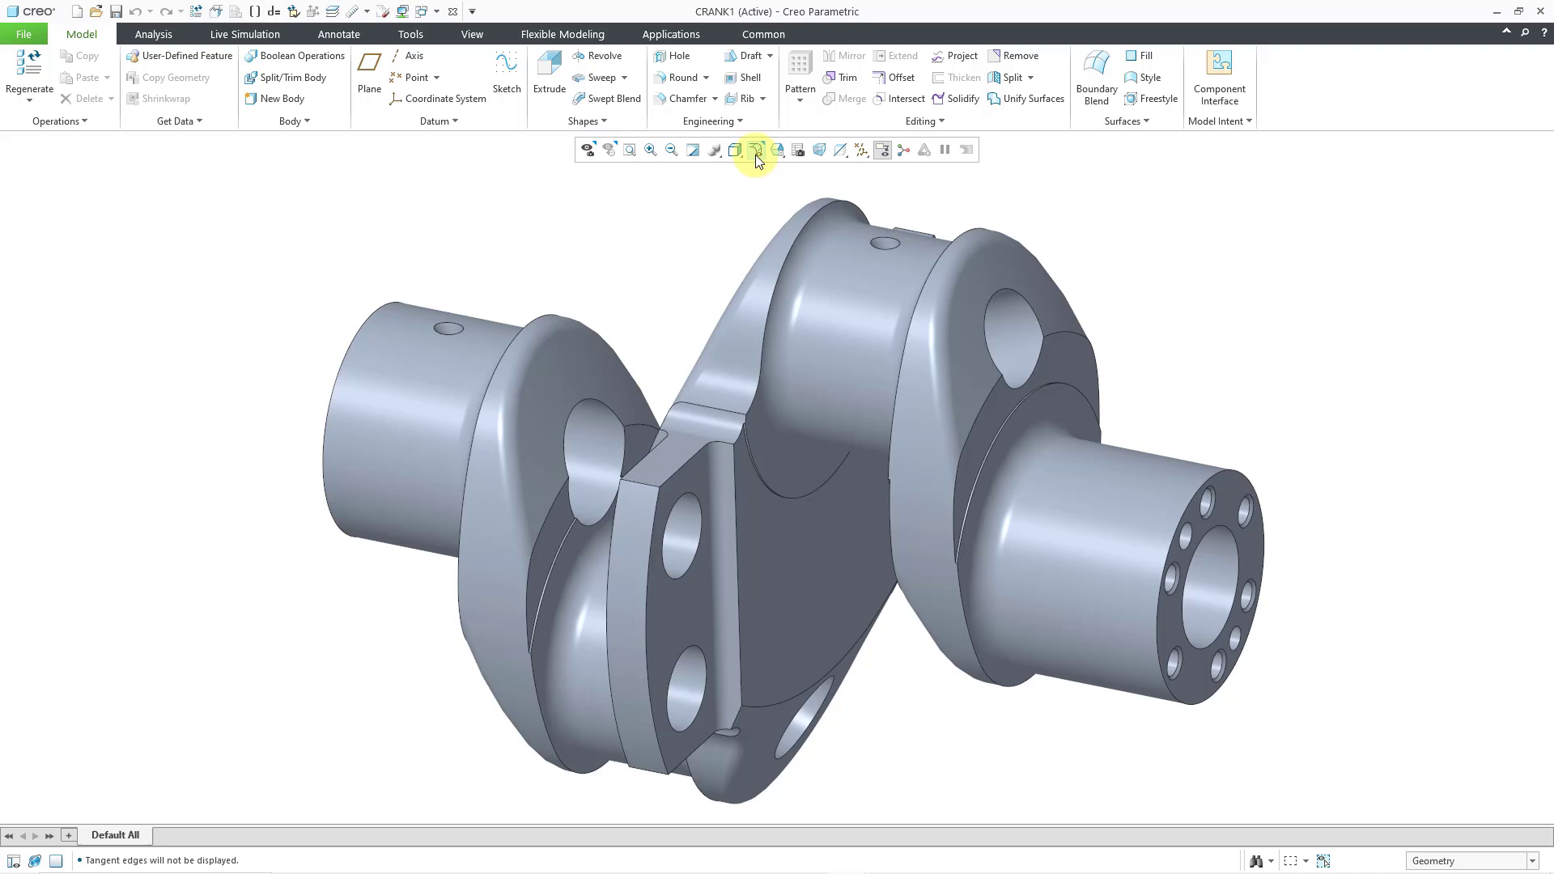
left_click(756, 152)
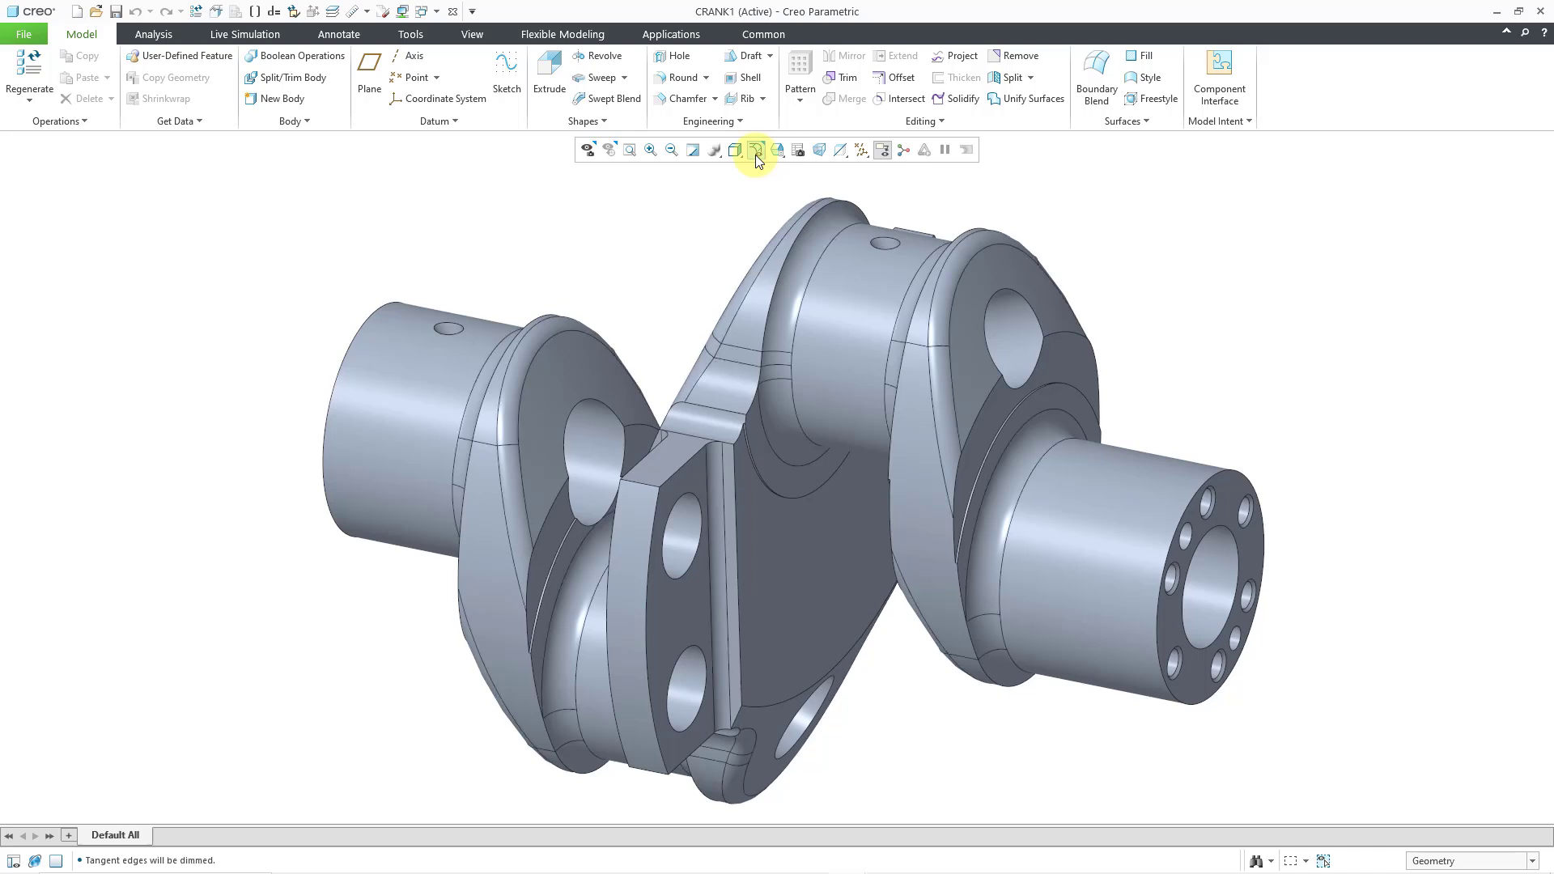
left_click(755, 152)
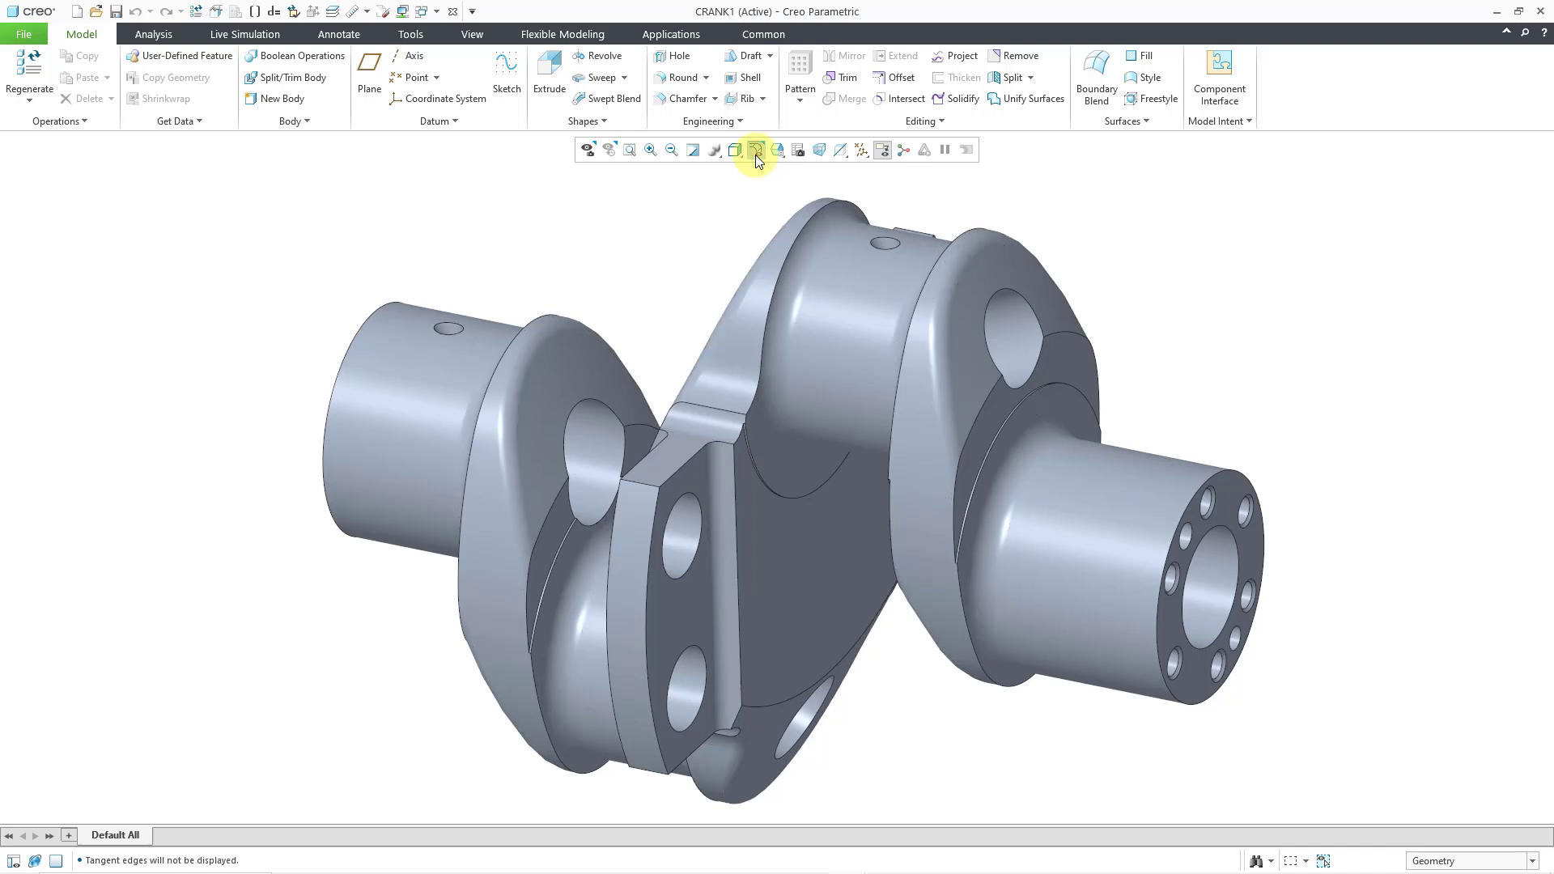
left_click(755, 153)
left_click(755, 152)
left_click(755, 153)
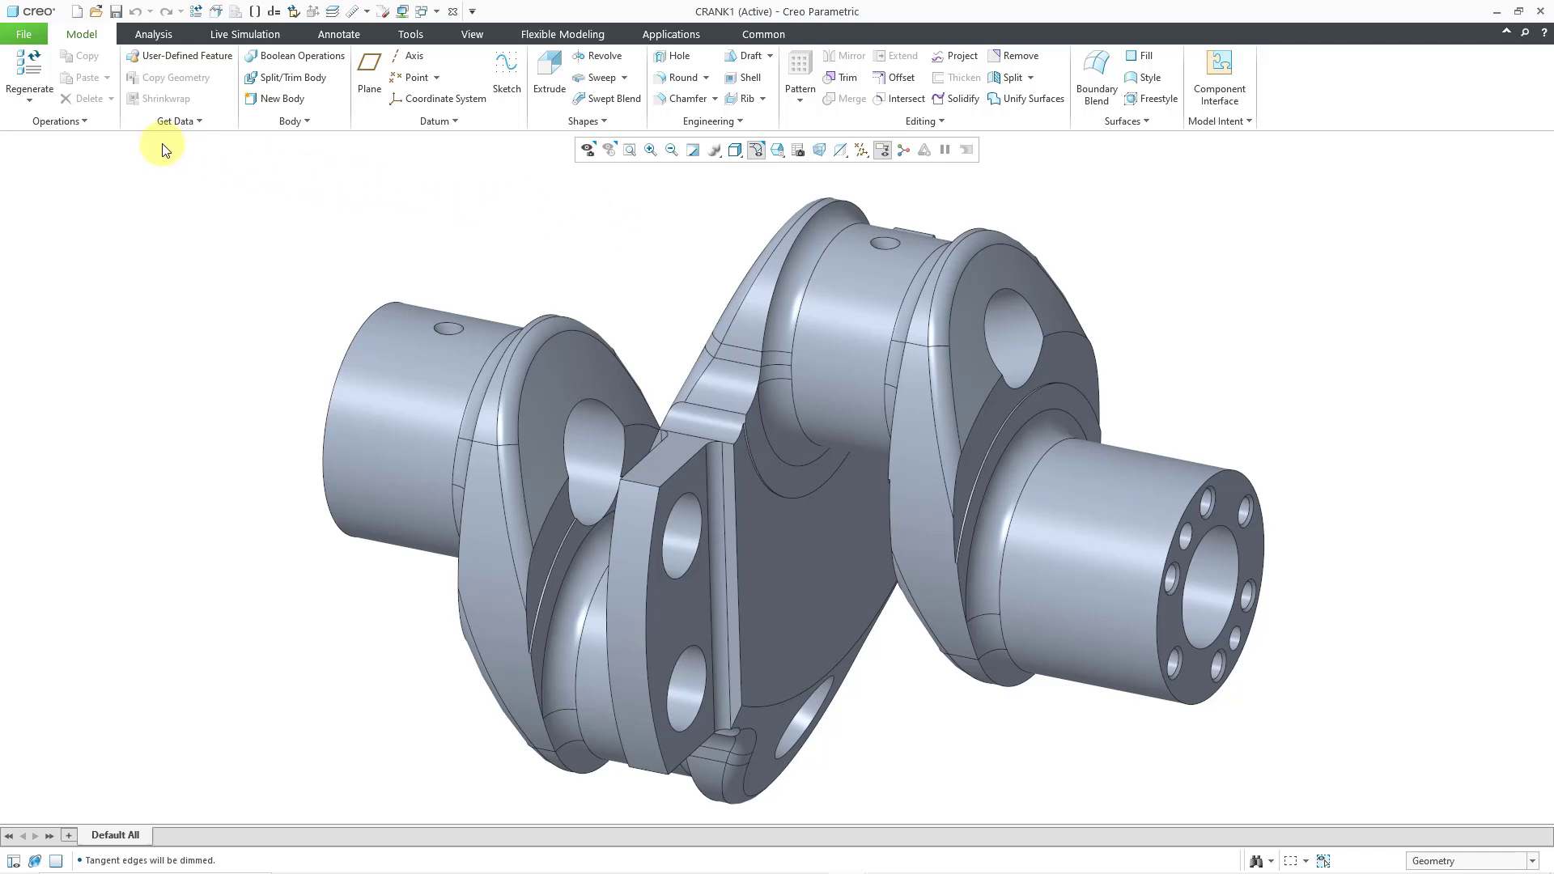
Step: Open the Options dialog on the Configuration Editor to list all config.pro options
left_click(31, 34)
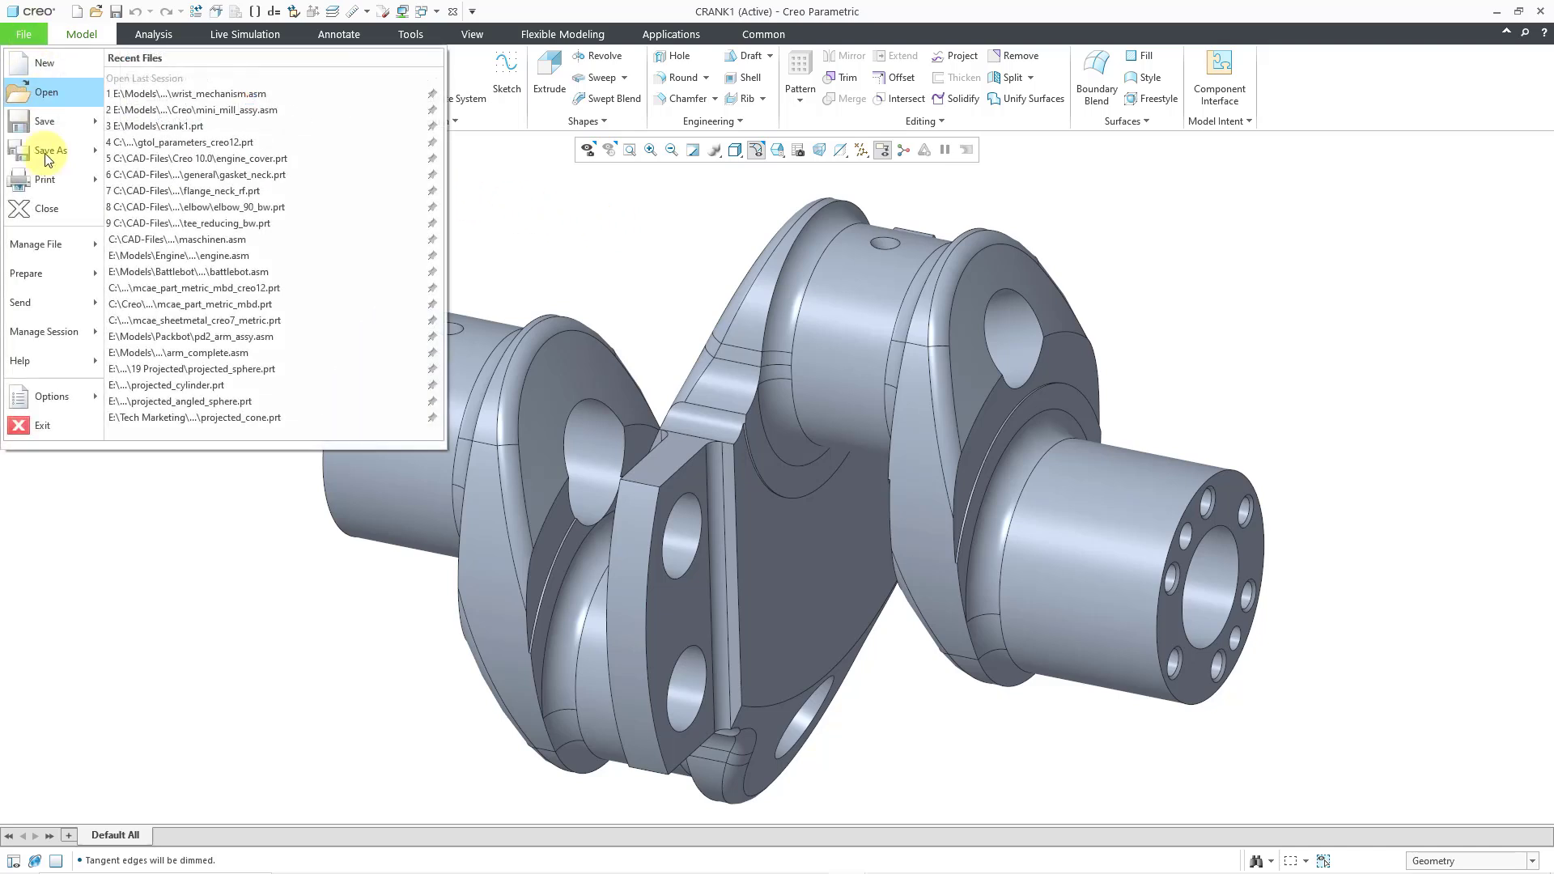
mouse_move(71, 396)
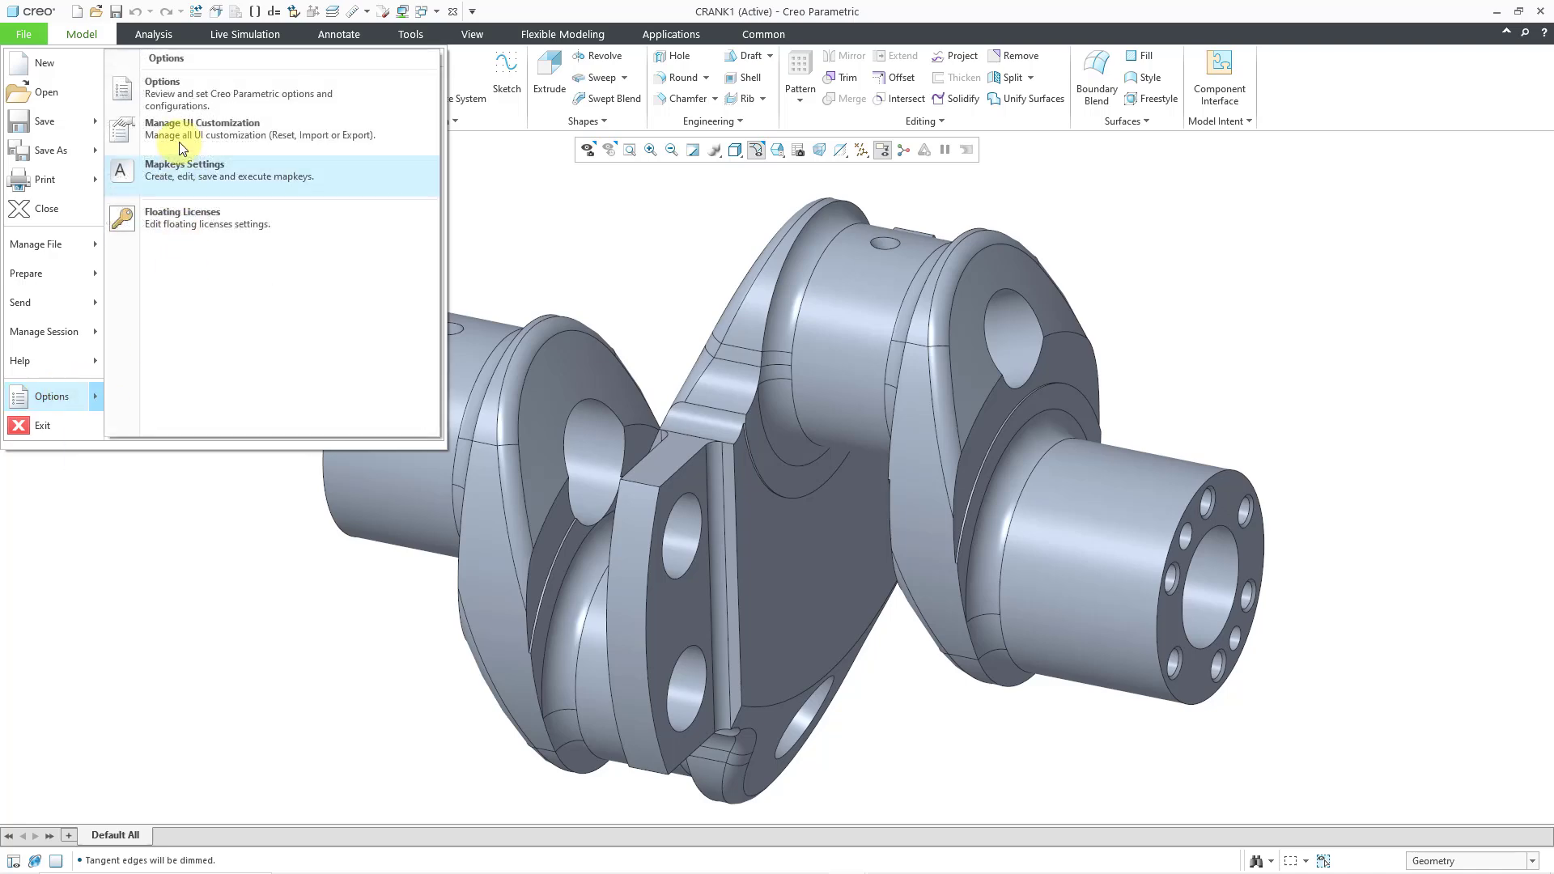
left_click(180, 95)
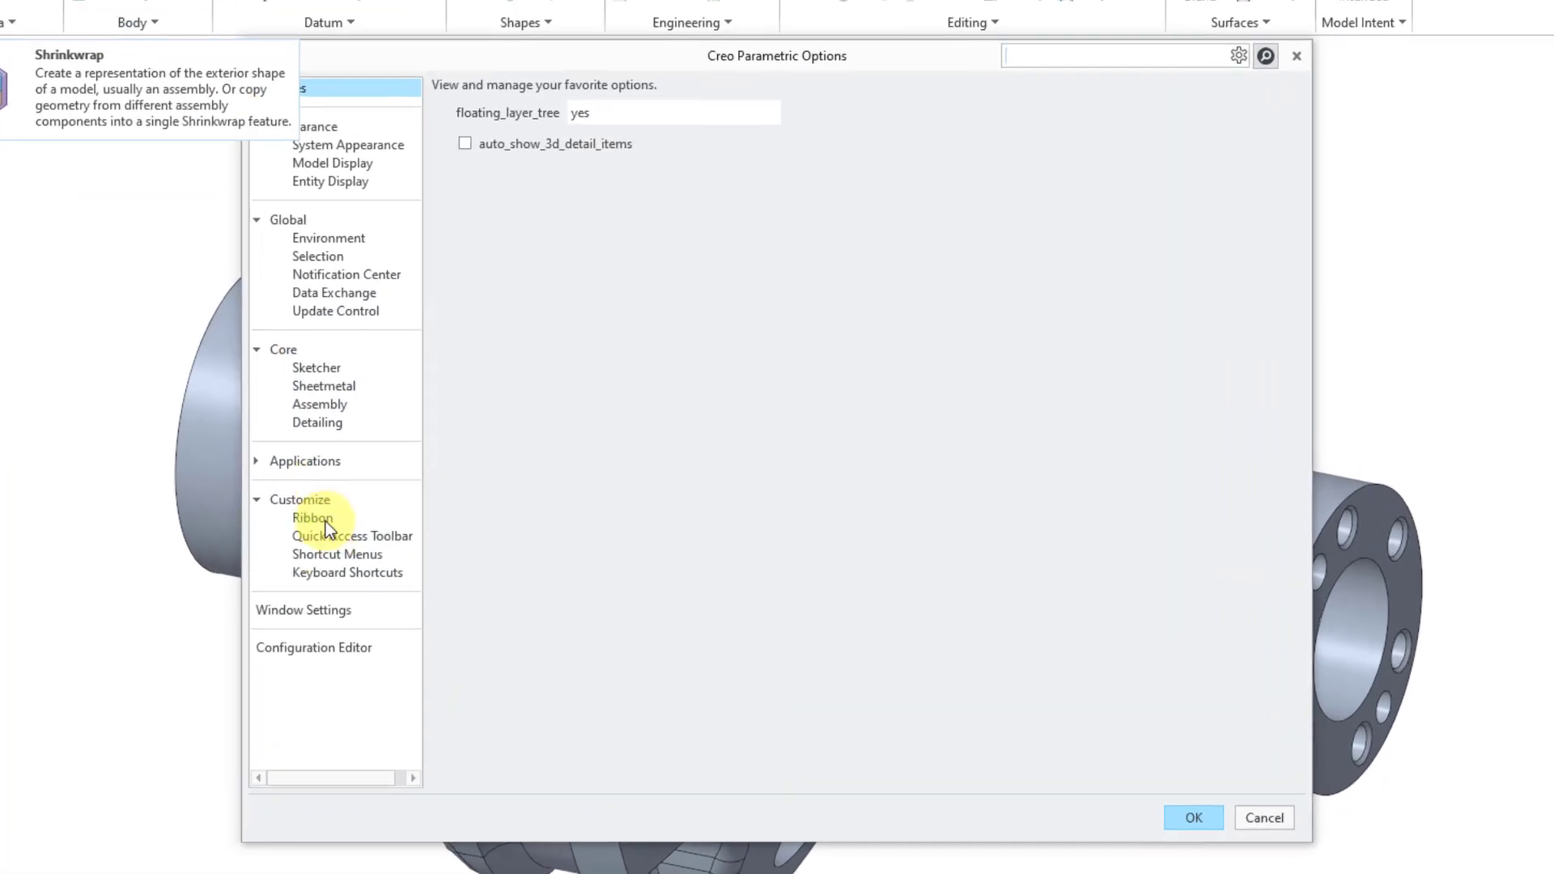
left_click(325, 654)
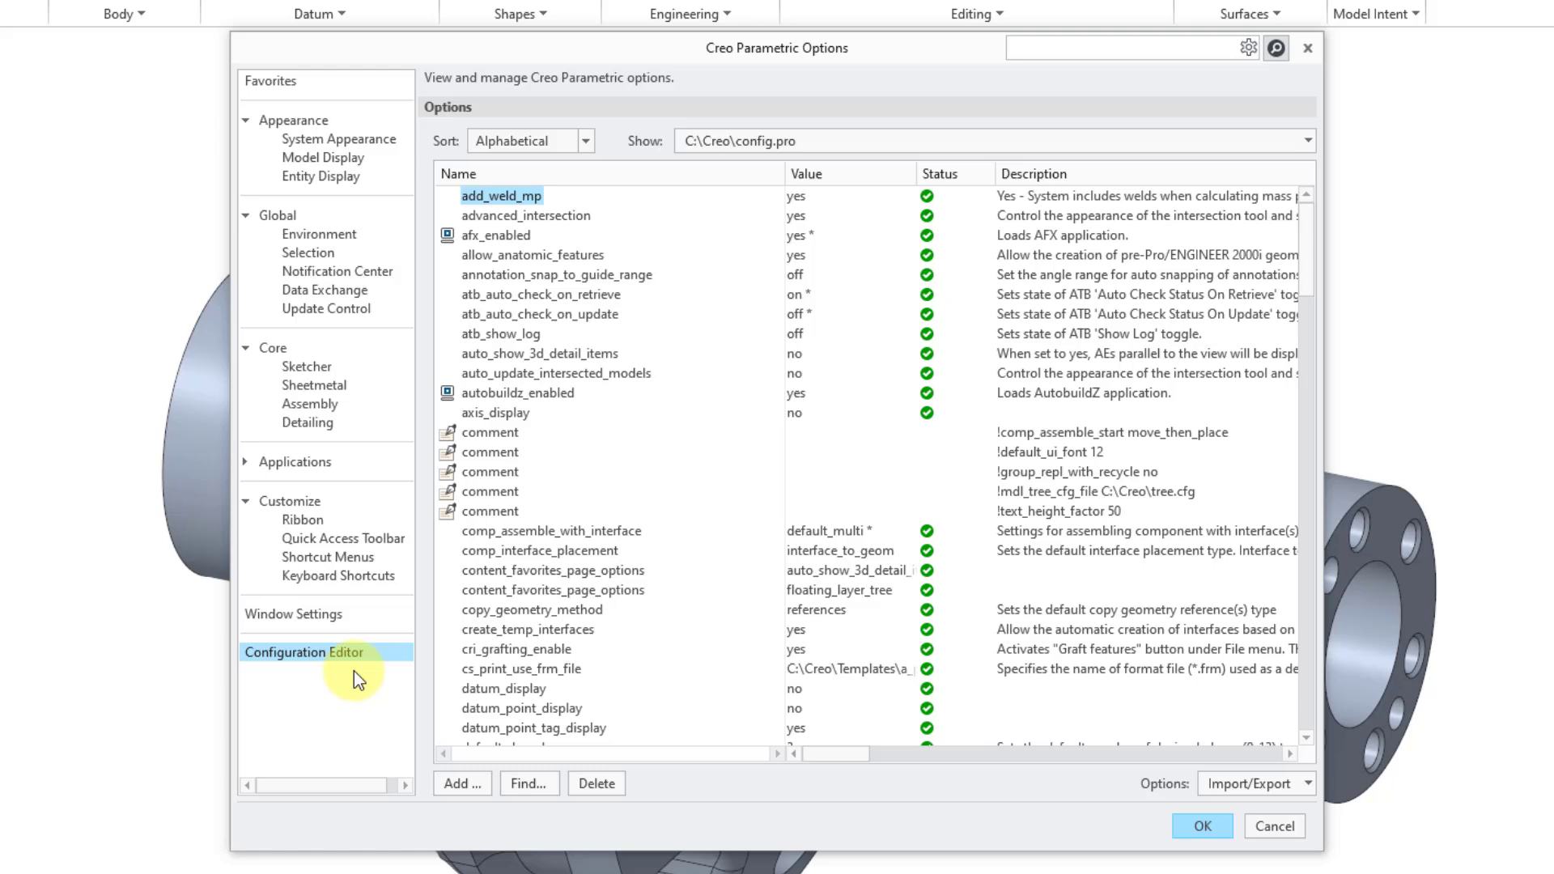
Step: Search config options for 'tangent' and widen the Find Option window to read descriptions
left_click(528, 785)
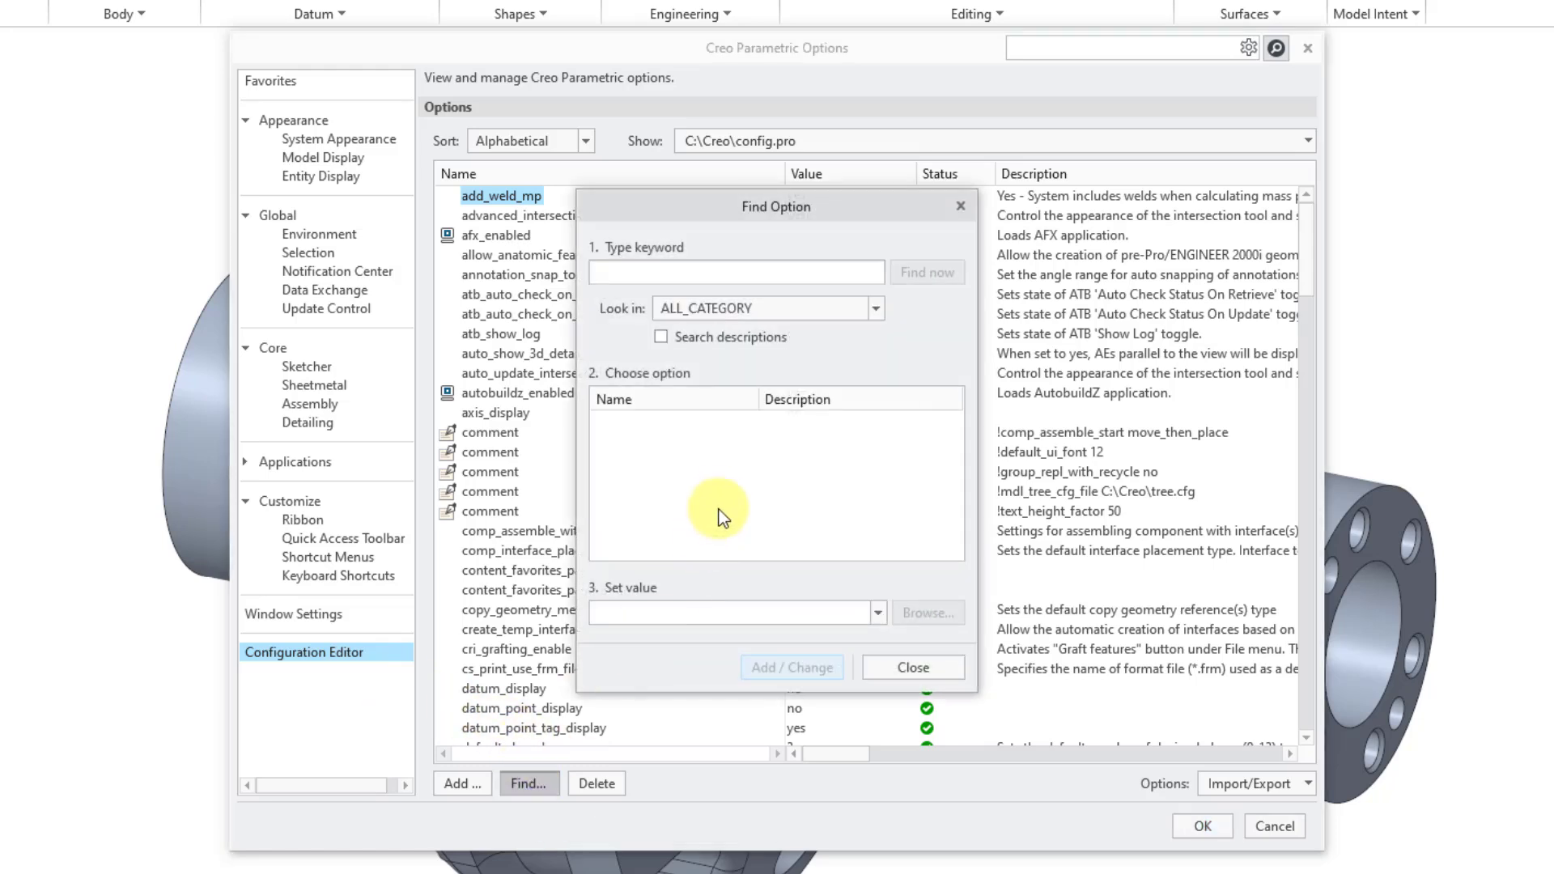
type("tangent")
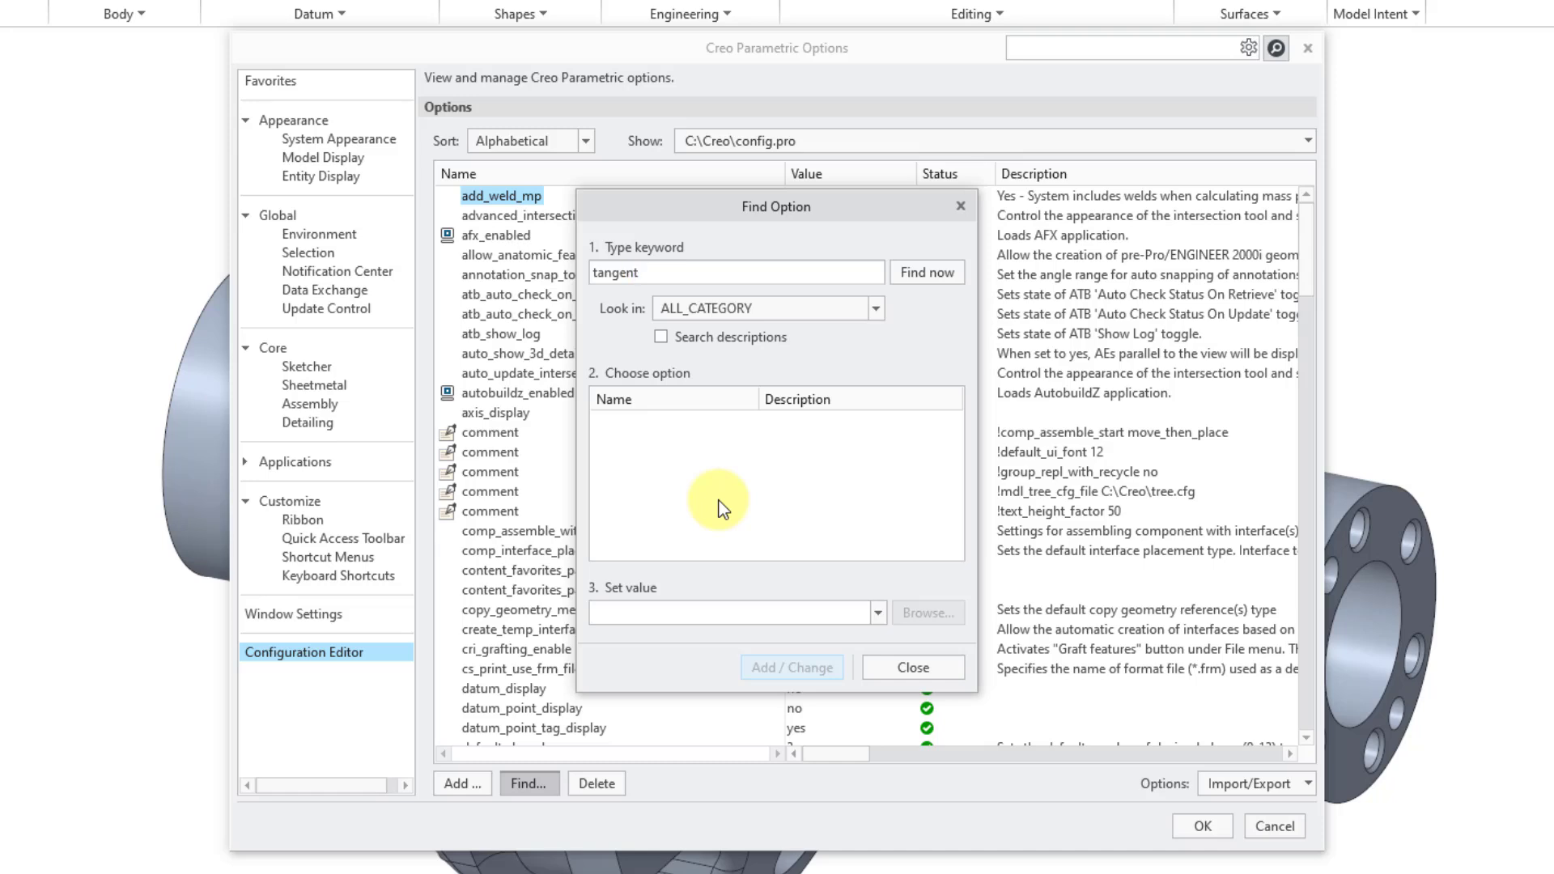
key("Return")
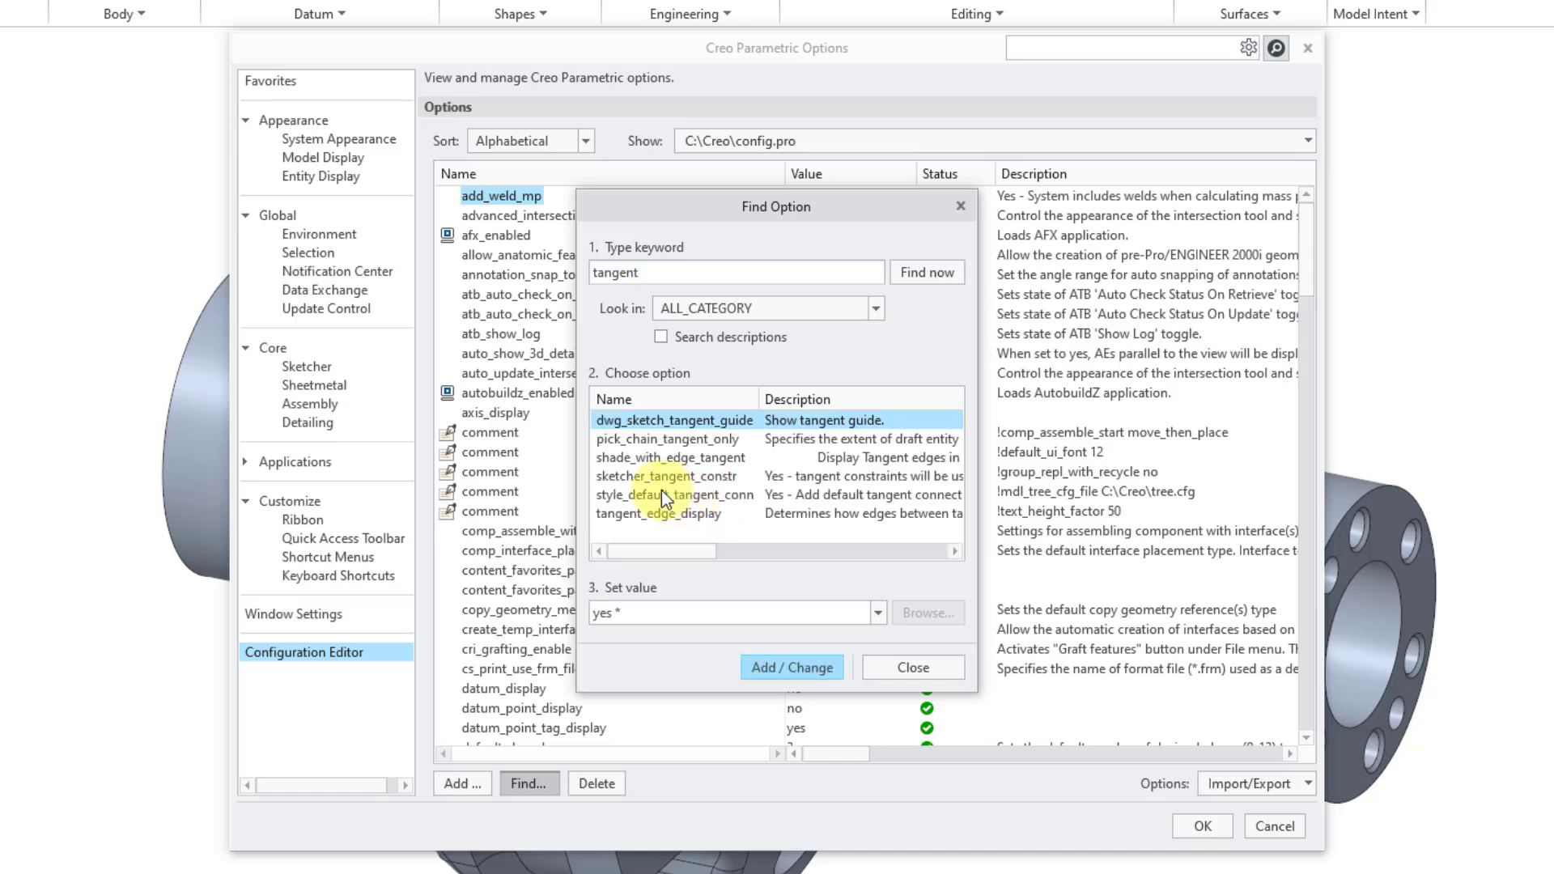
left_click_drag(577, 474, 409, 472)
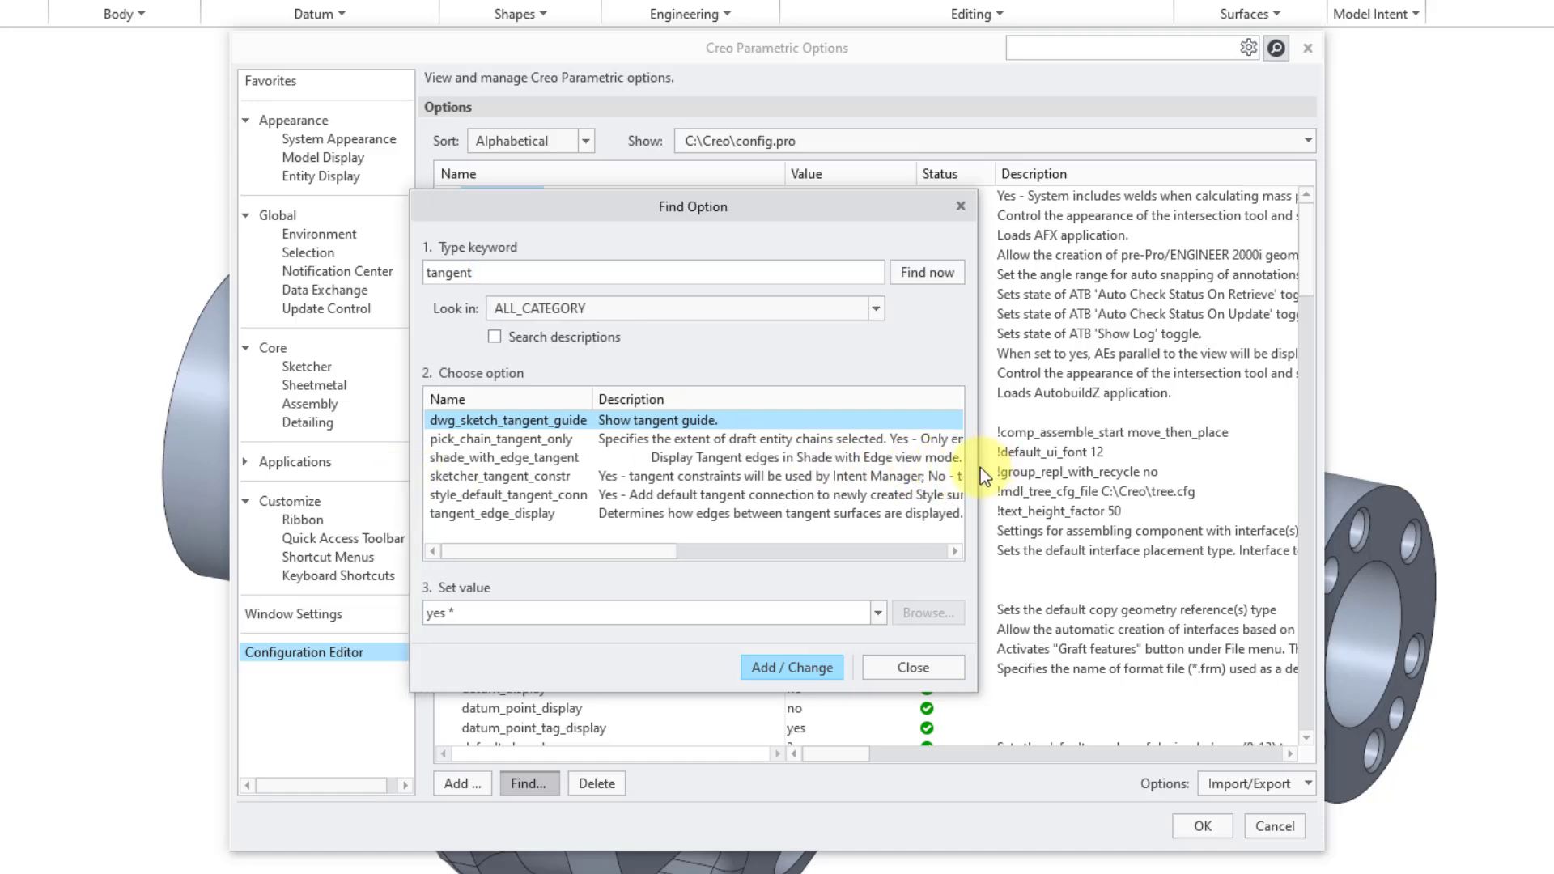
left_click_drag(978, 469, 1175, 470)
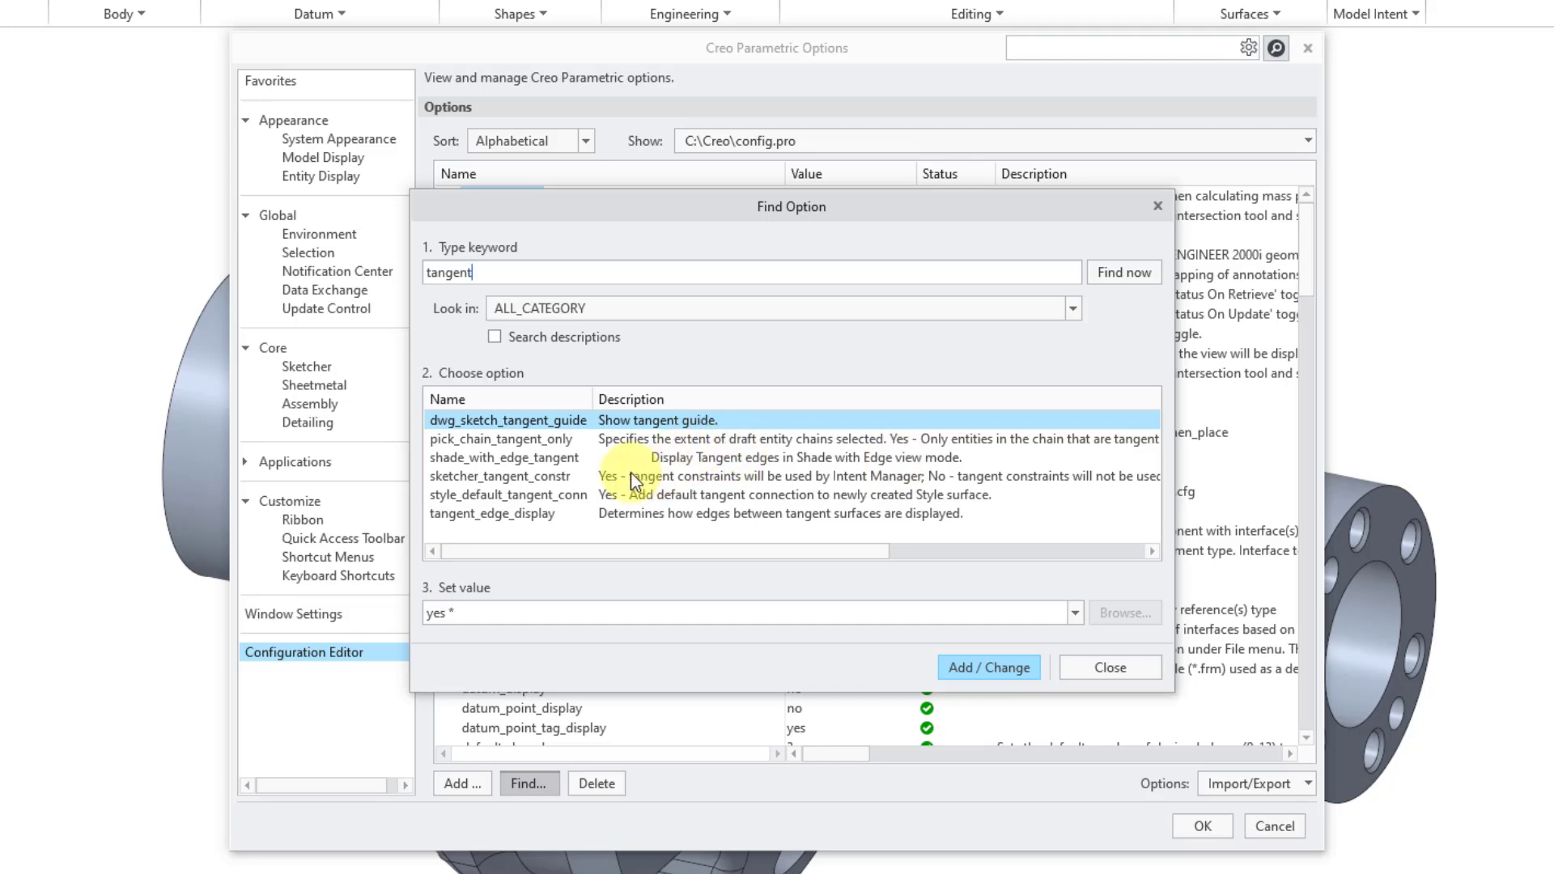
Step: Select shade_with_edge_tangent, keep its value set to yes, and close the search
left_click(547, 461)
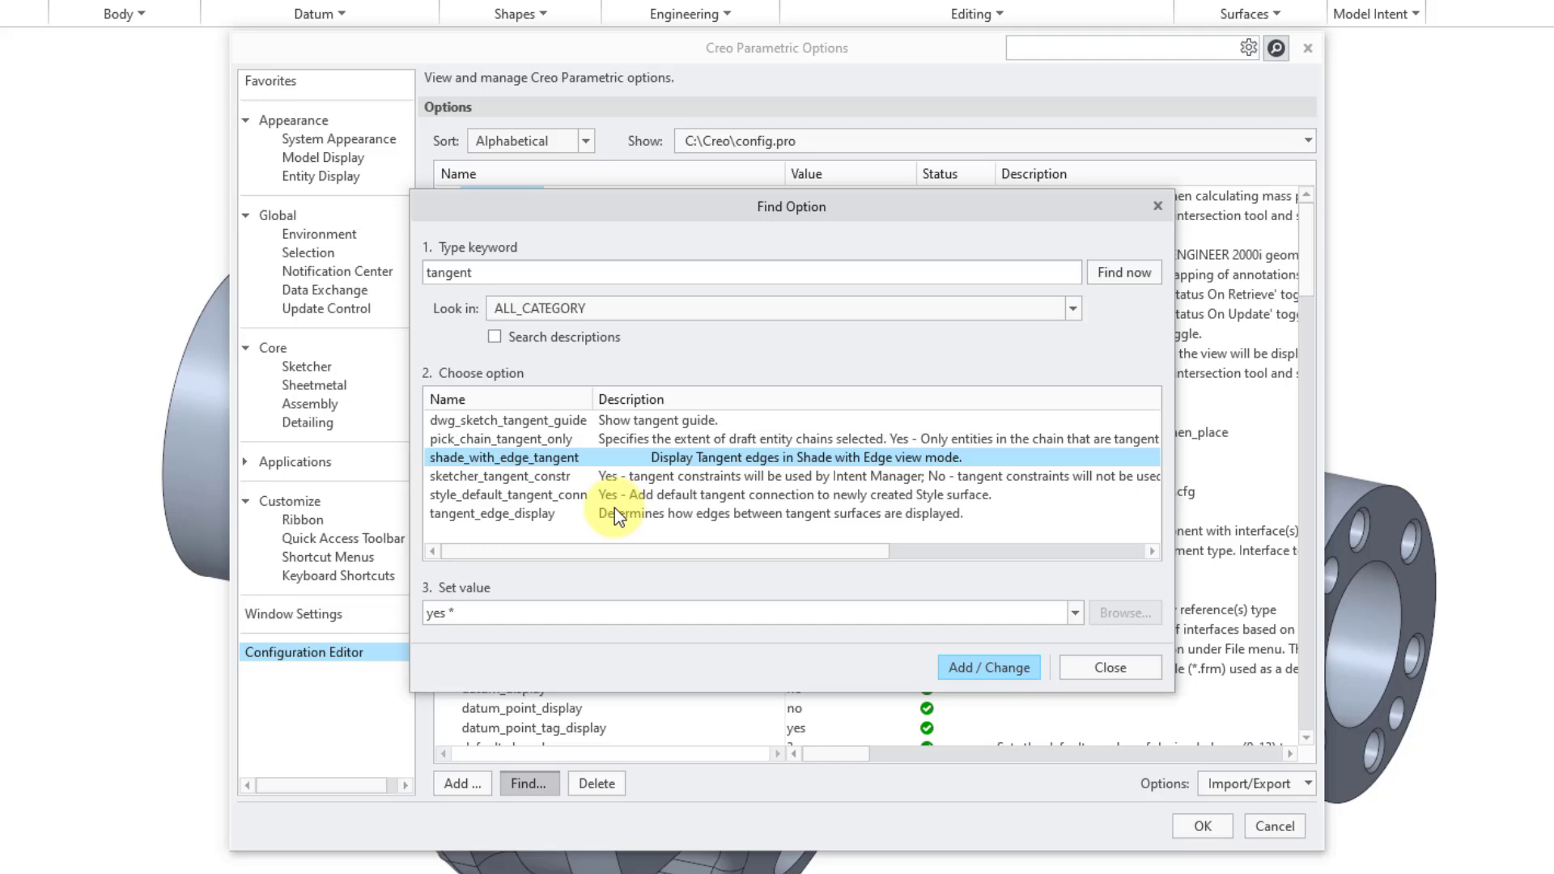
left_click(1076, 615)
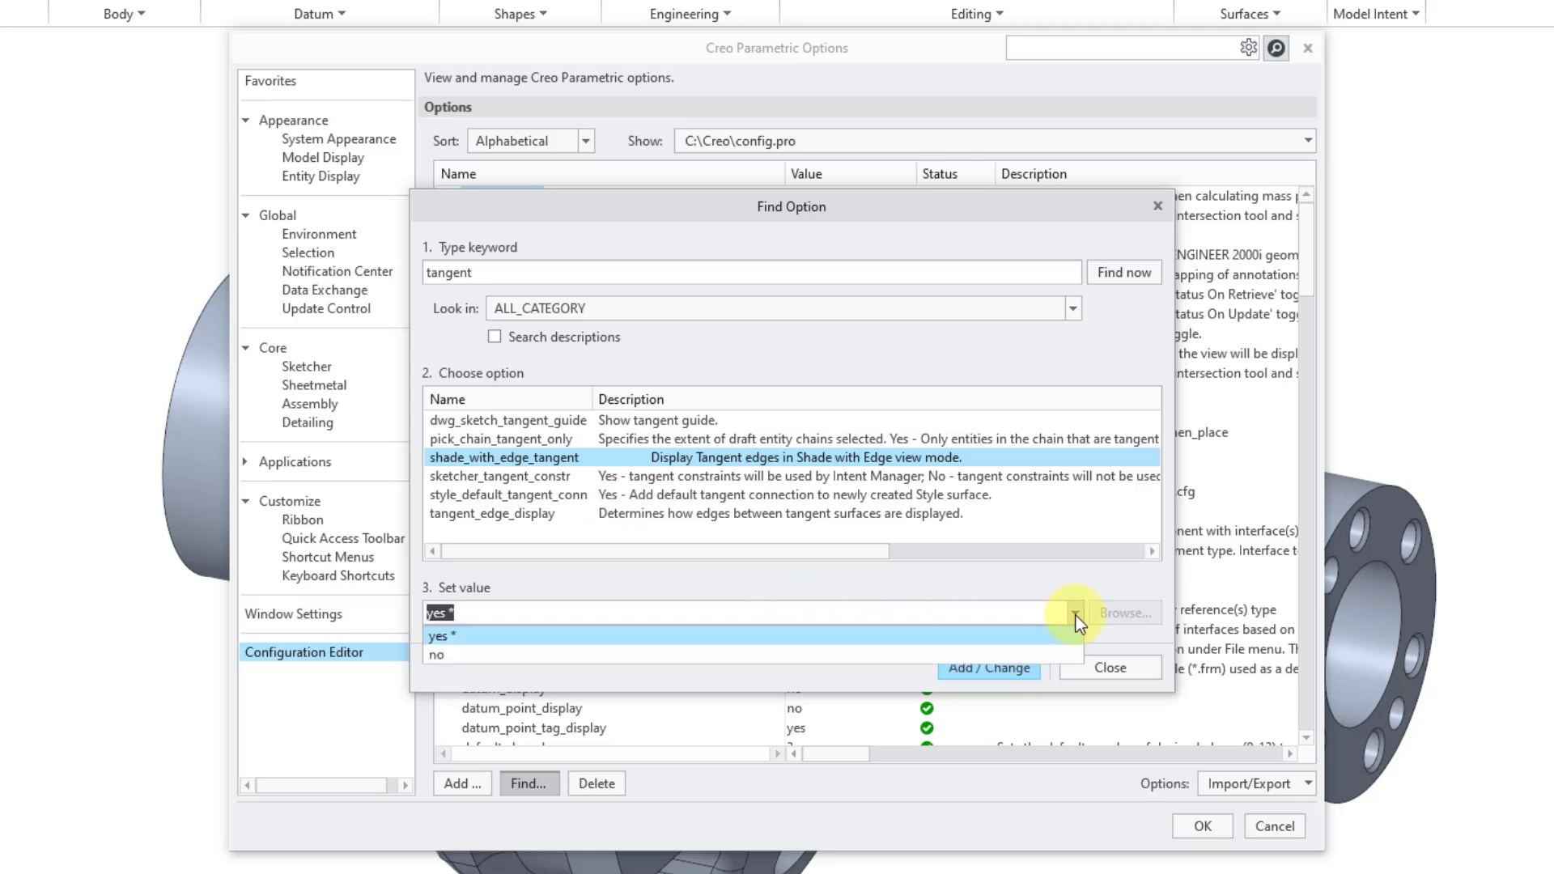
left_click(1076, 615)
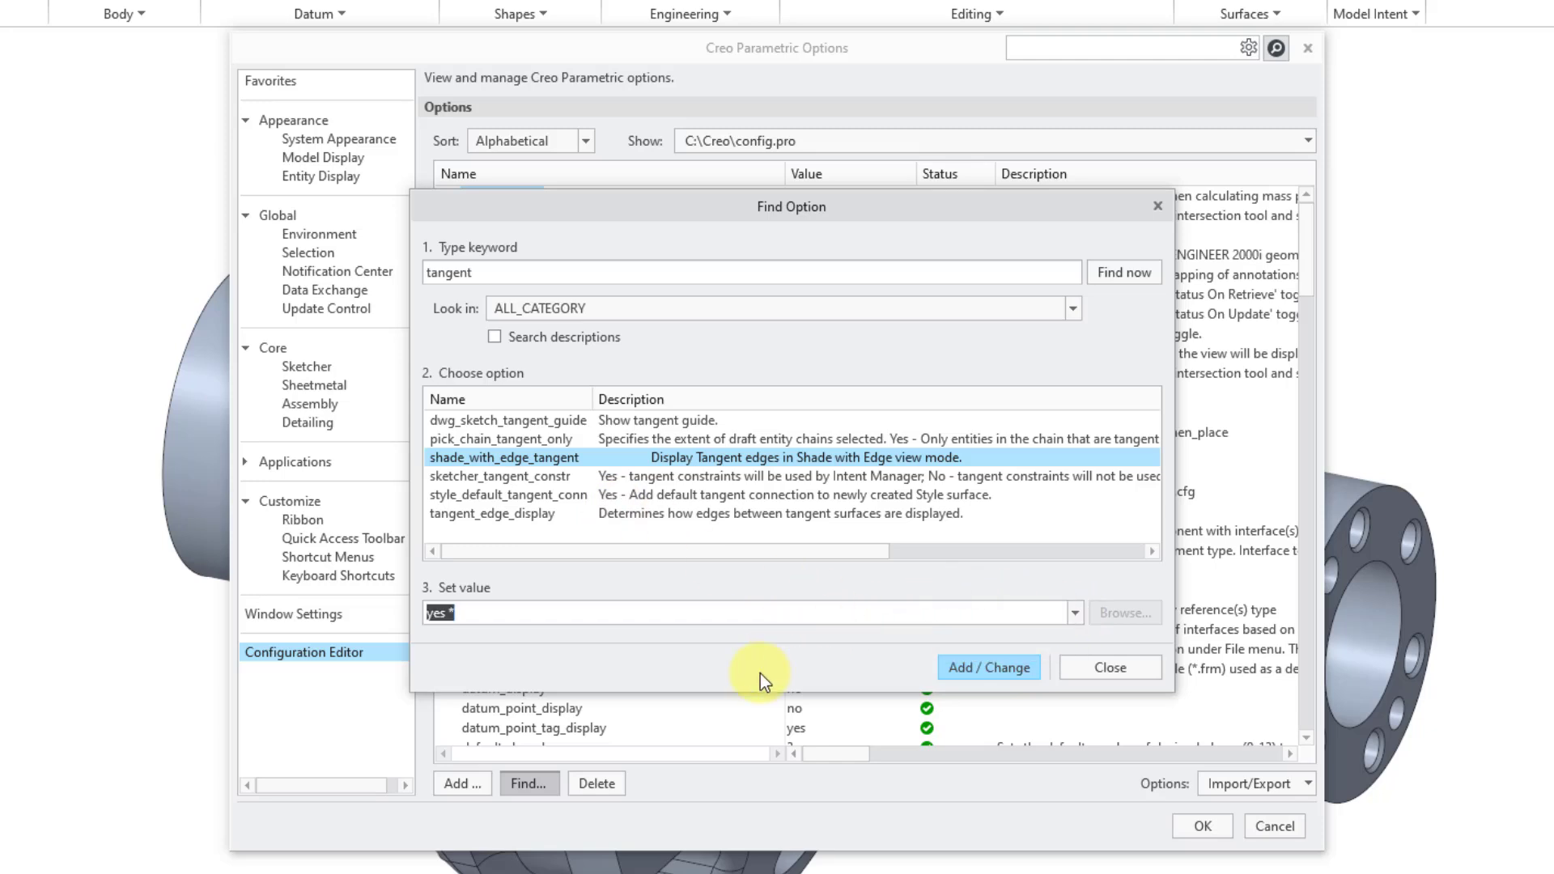
left_click(1101, 667)
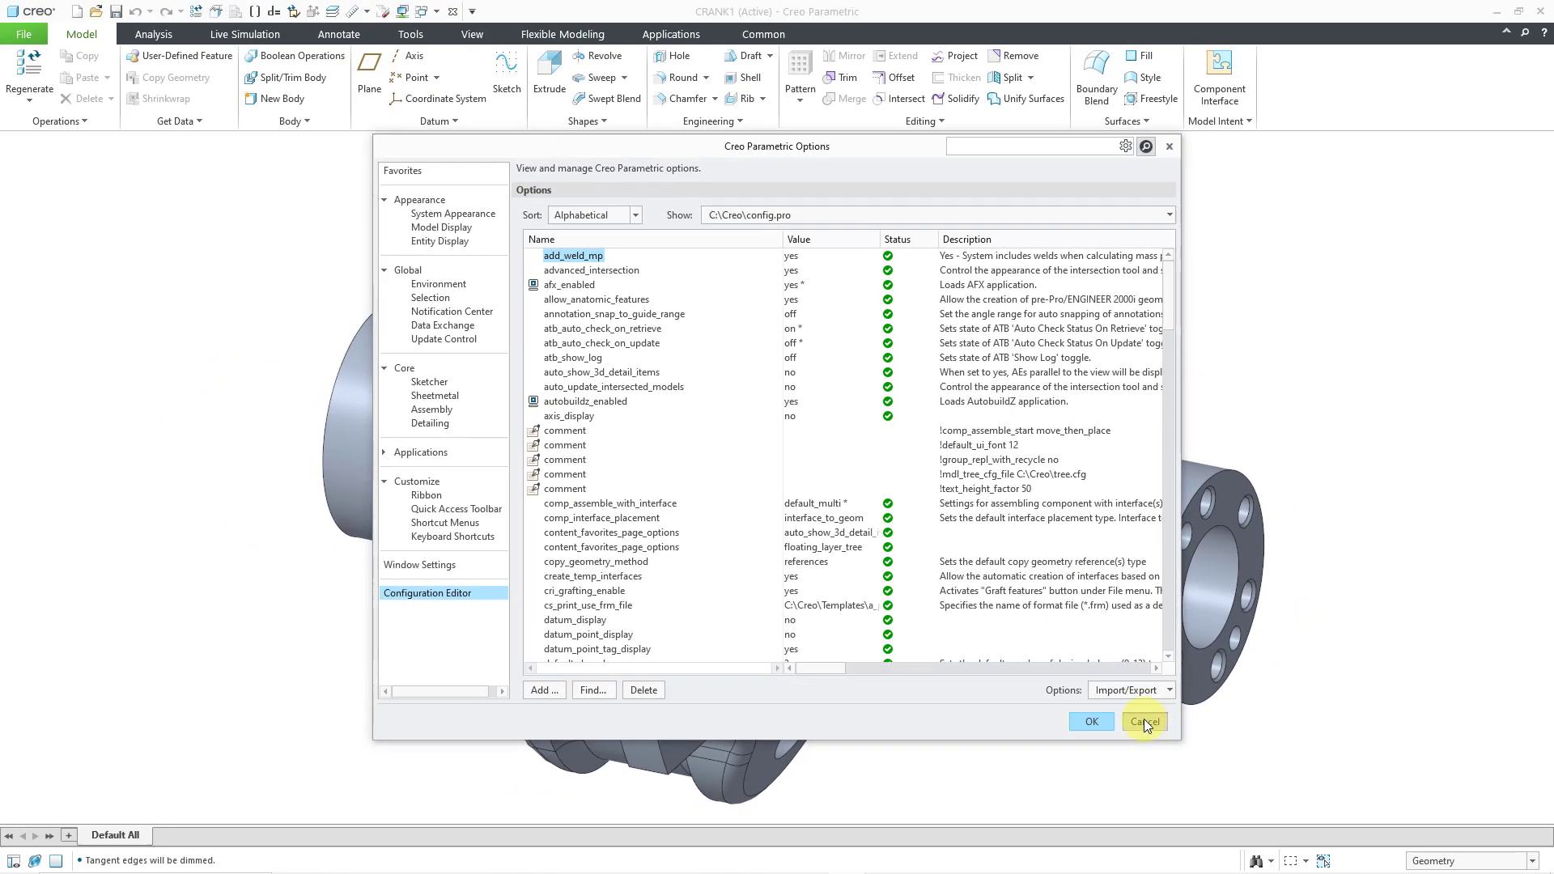
Step: Close Options without changes and switch to the MINI_MILL_ASSY.ASM window
left_click(1144, 721)
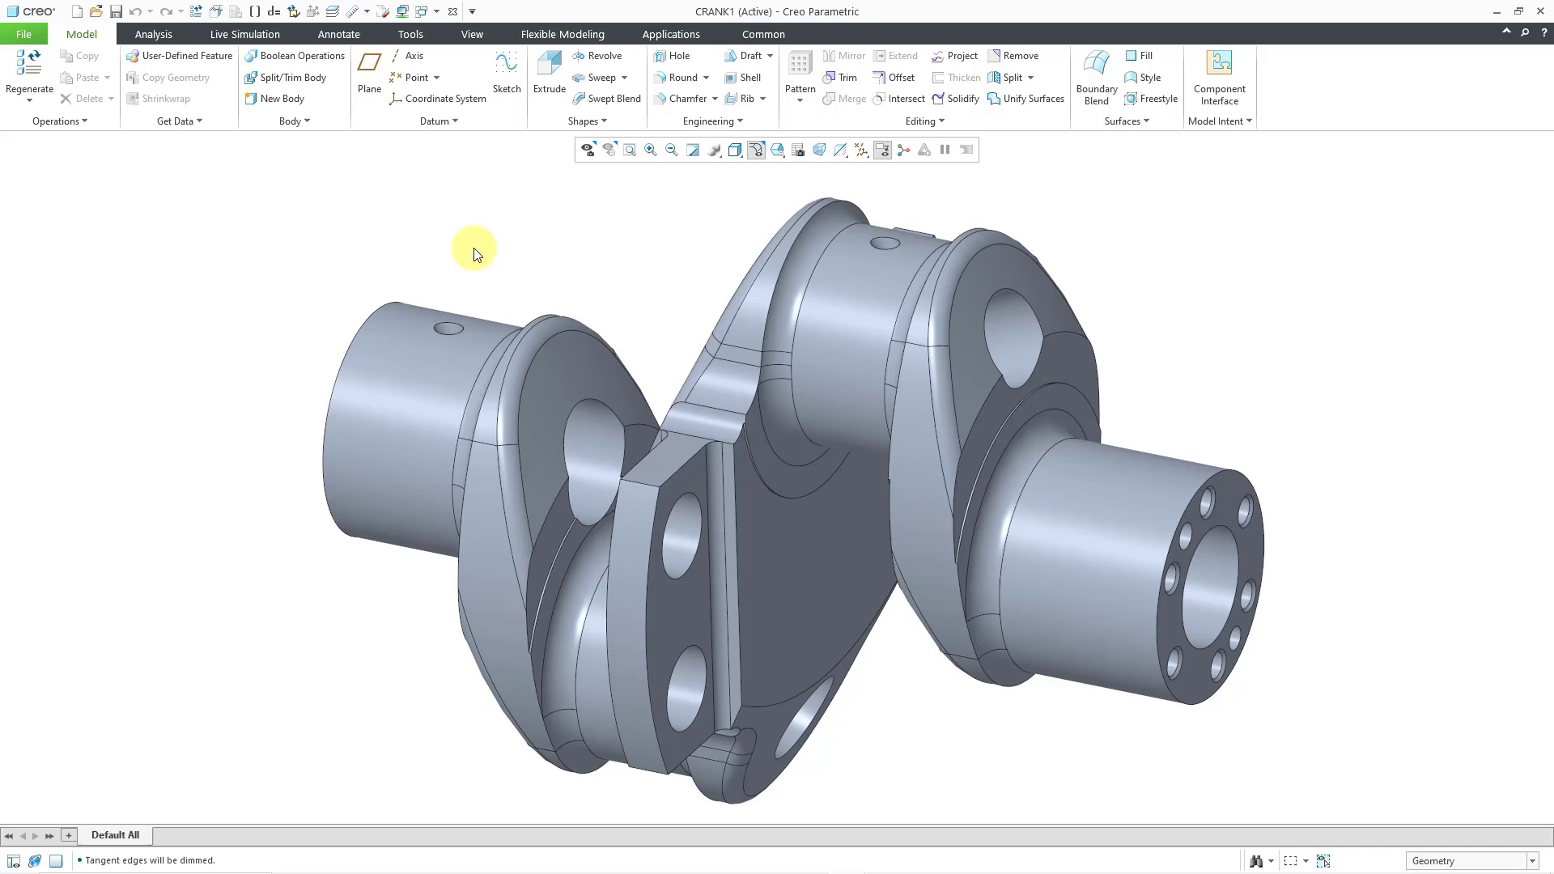
left_click(432, 13)
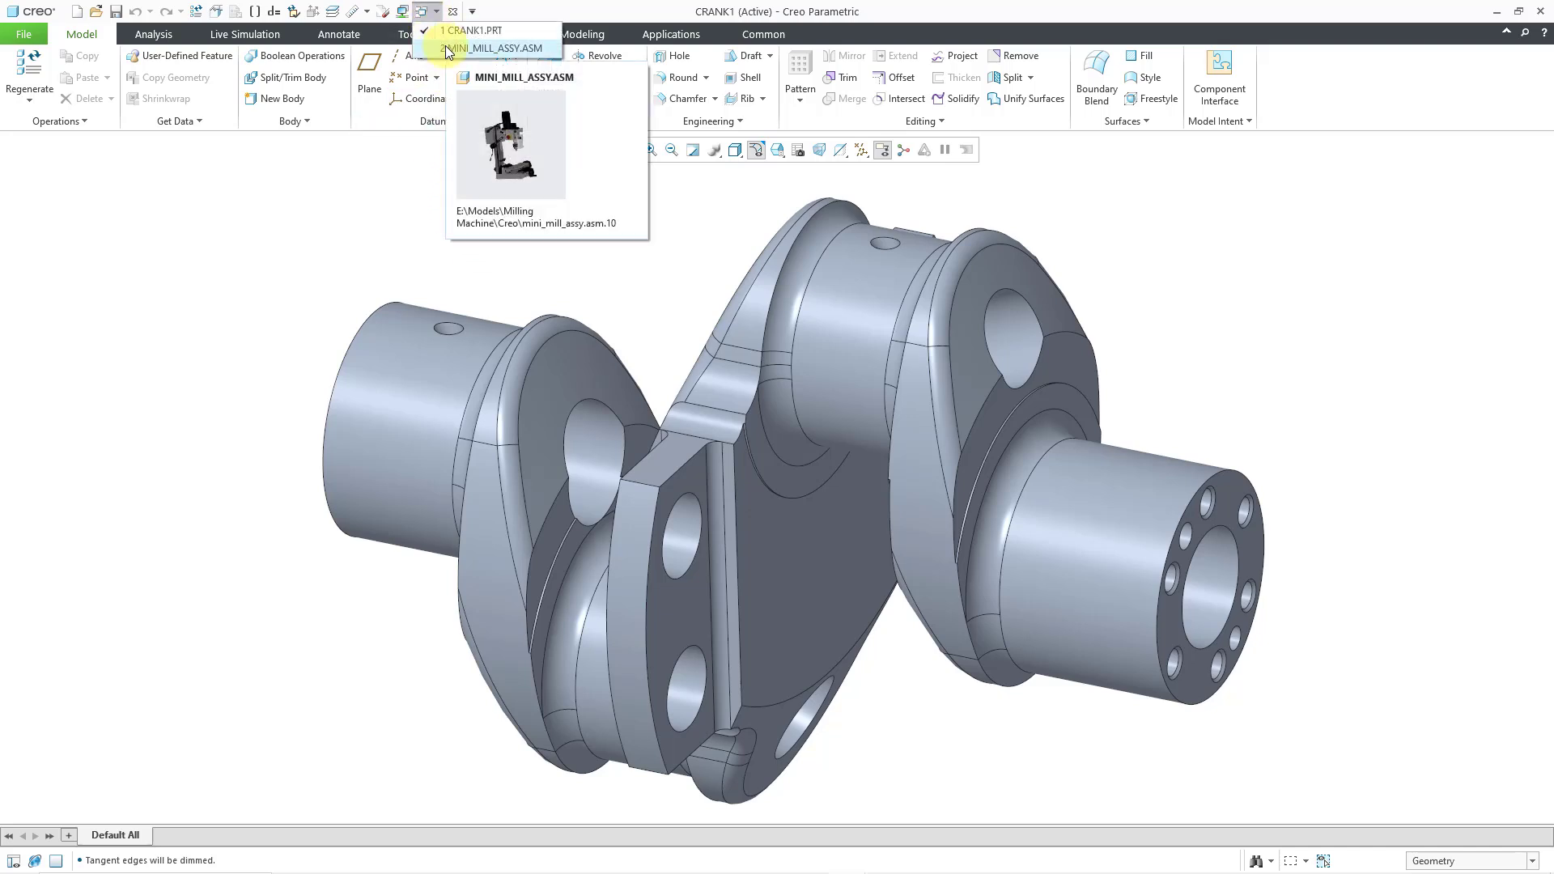
left_click(445, 47)
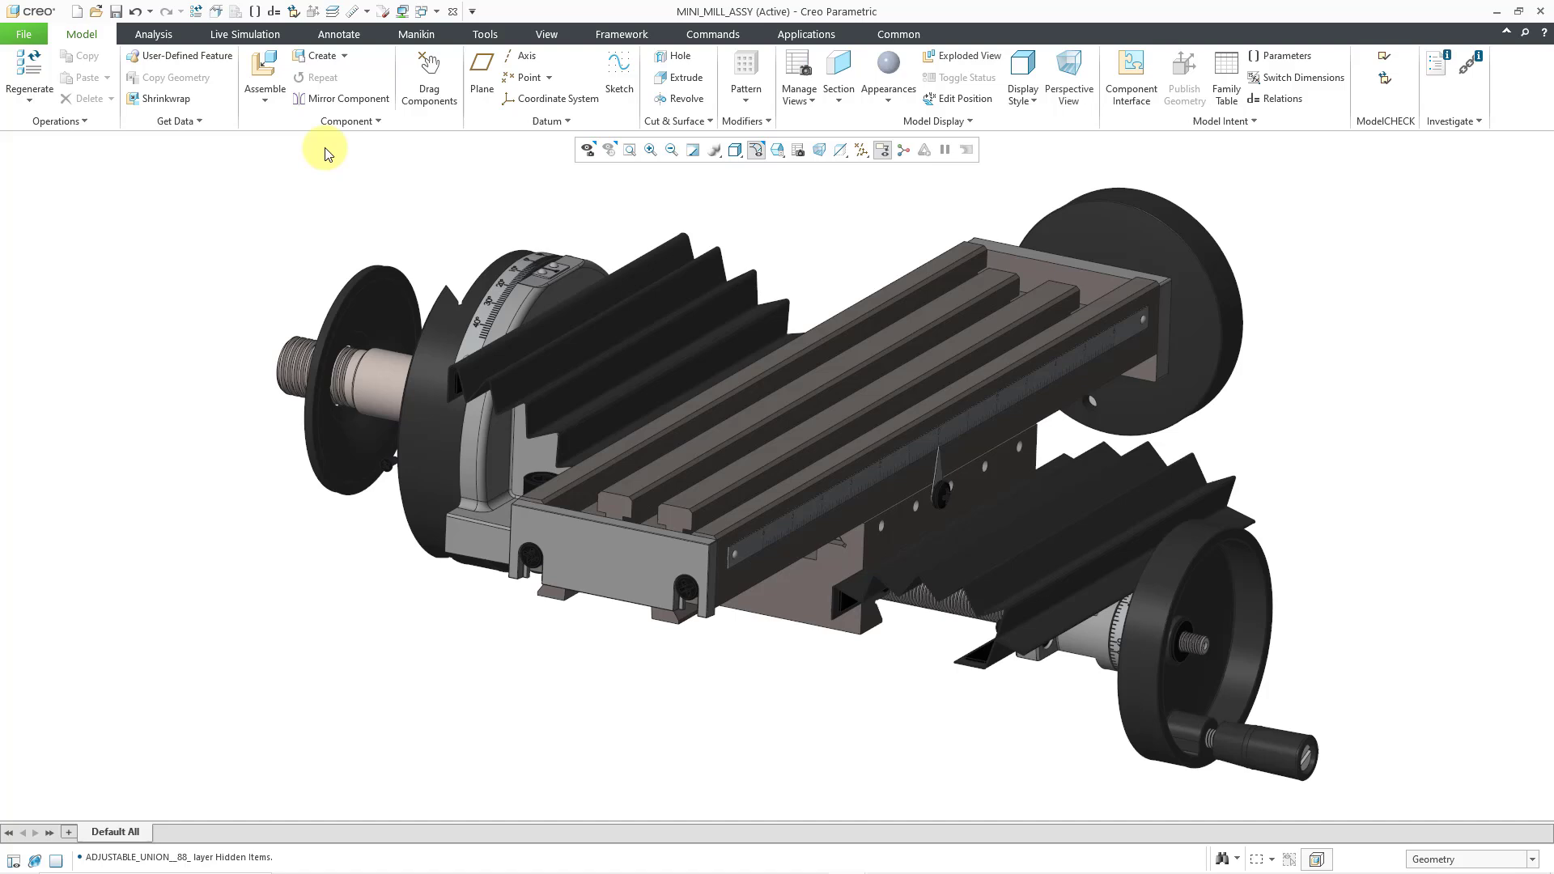
left_click(334, 15)
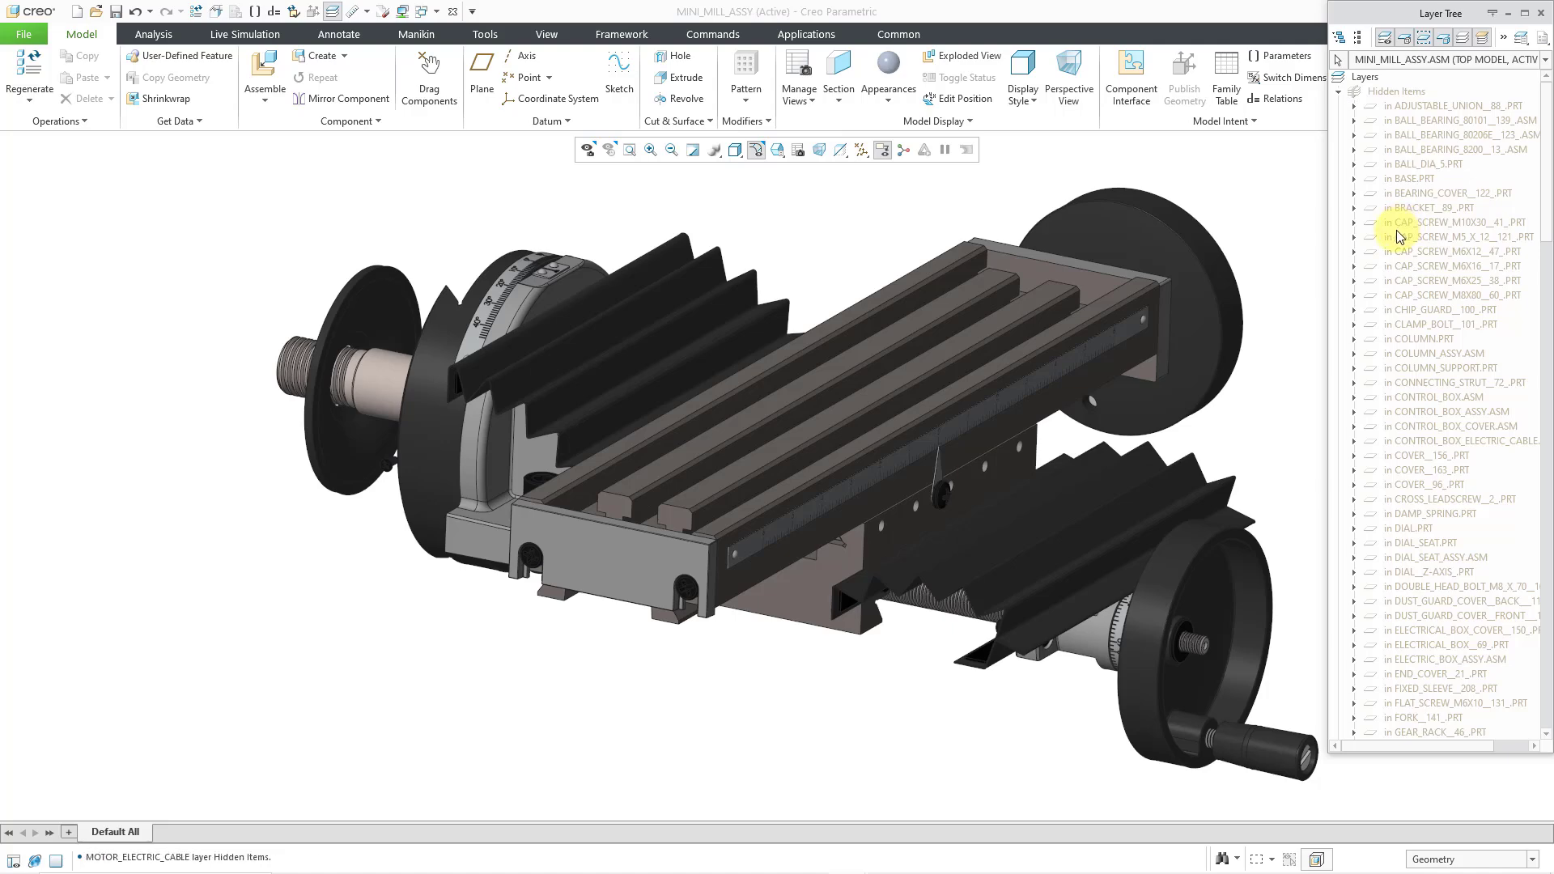
left_click(1543, 16)
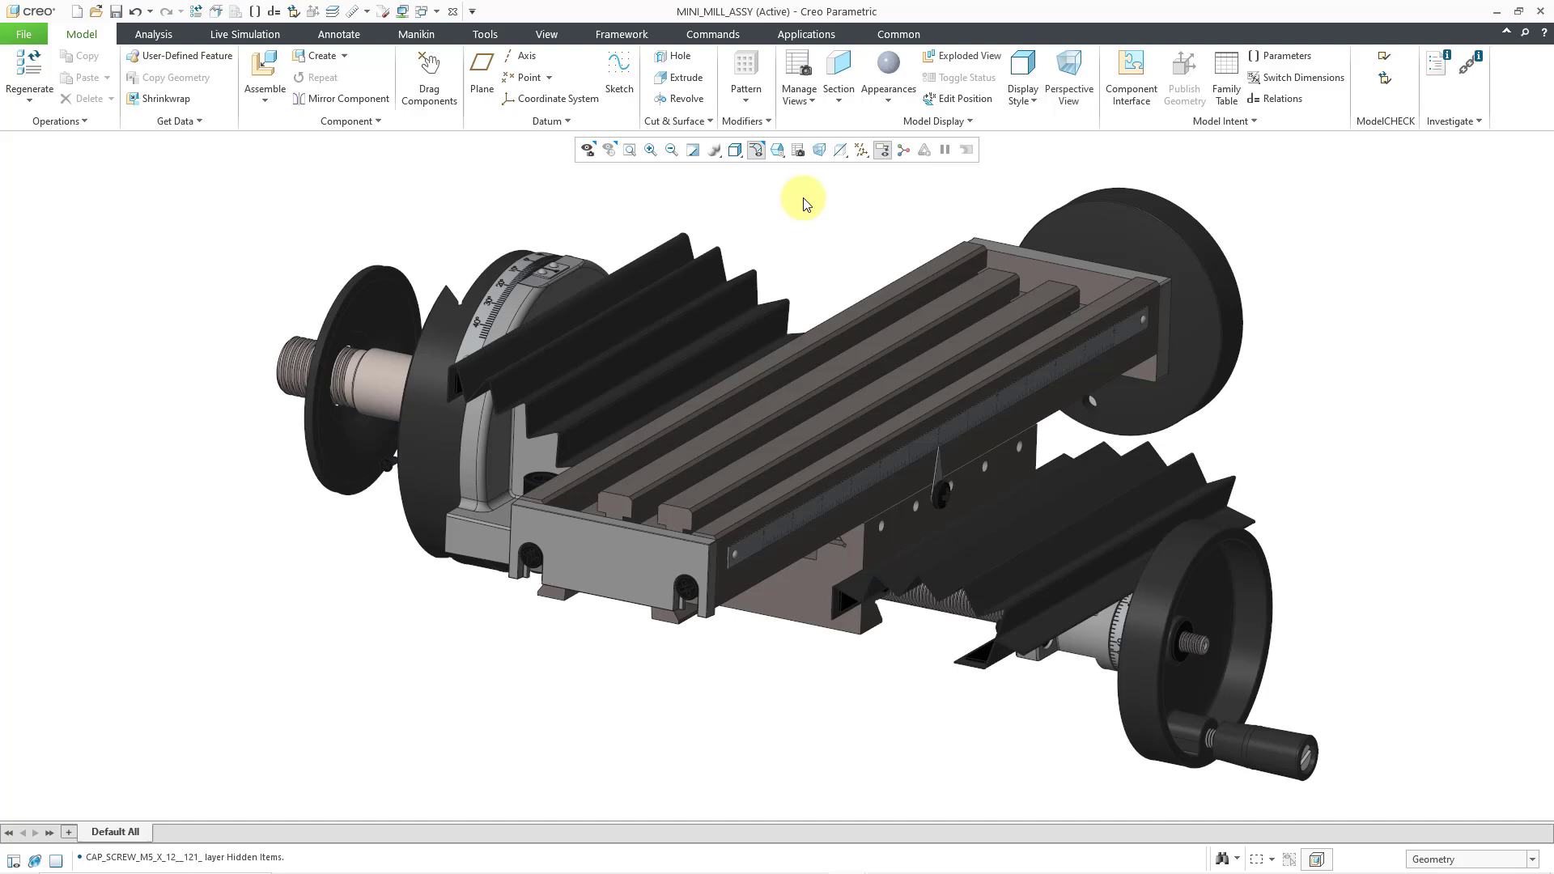
left_click(804, 69)
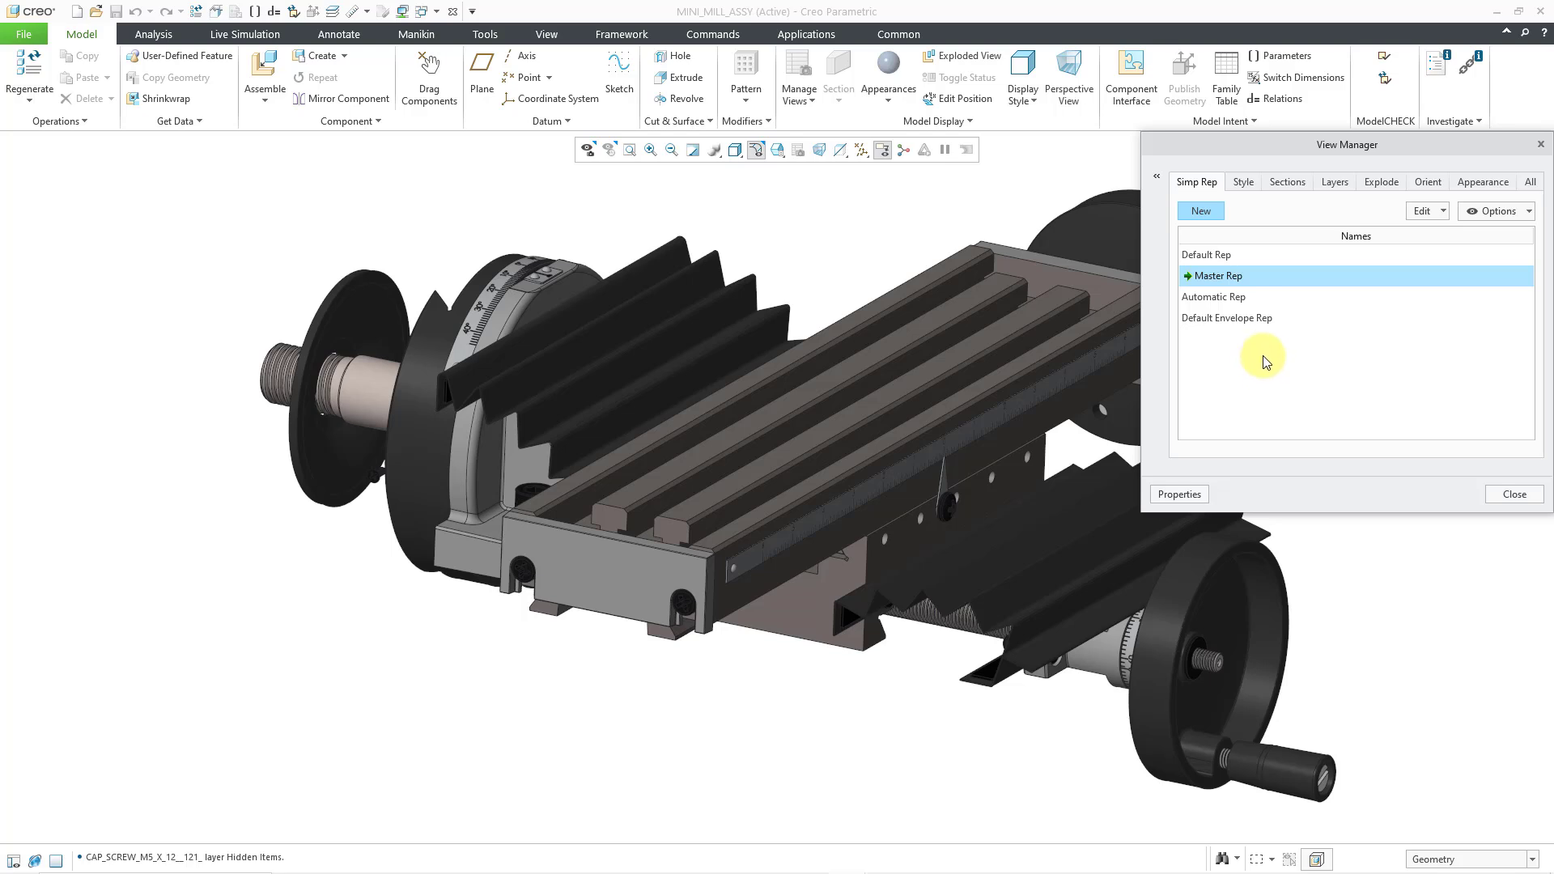
left_click(1347, 185)
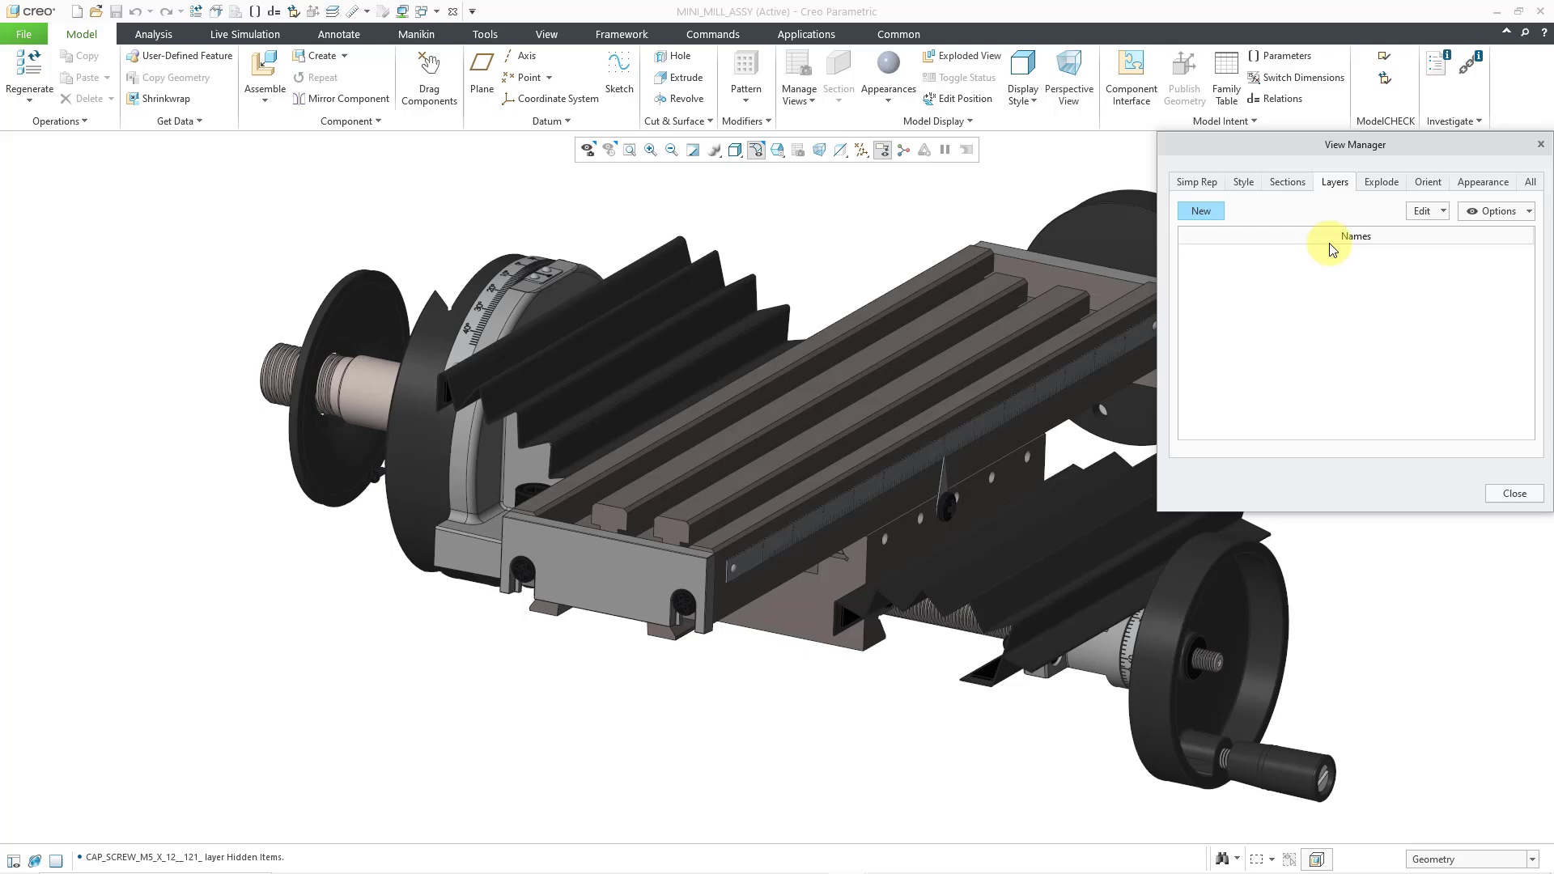
left_click(1515, 493)
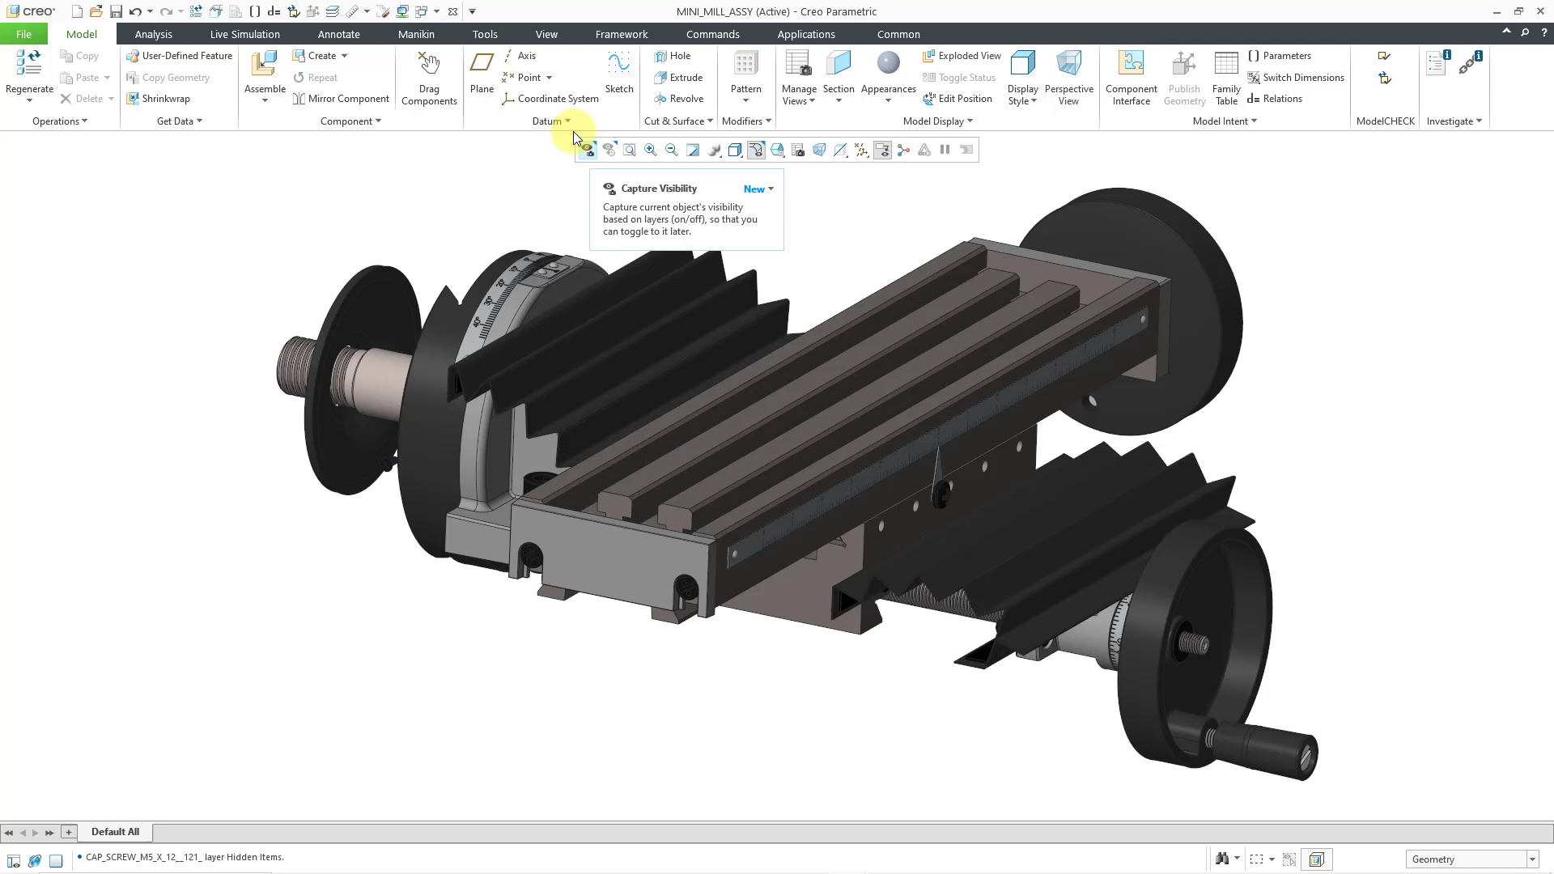
Step: Capture the table-only visibility from the View tab, then Unhide All components
left_click(554, 36)
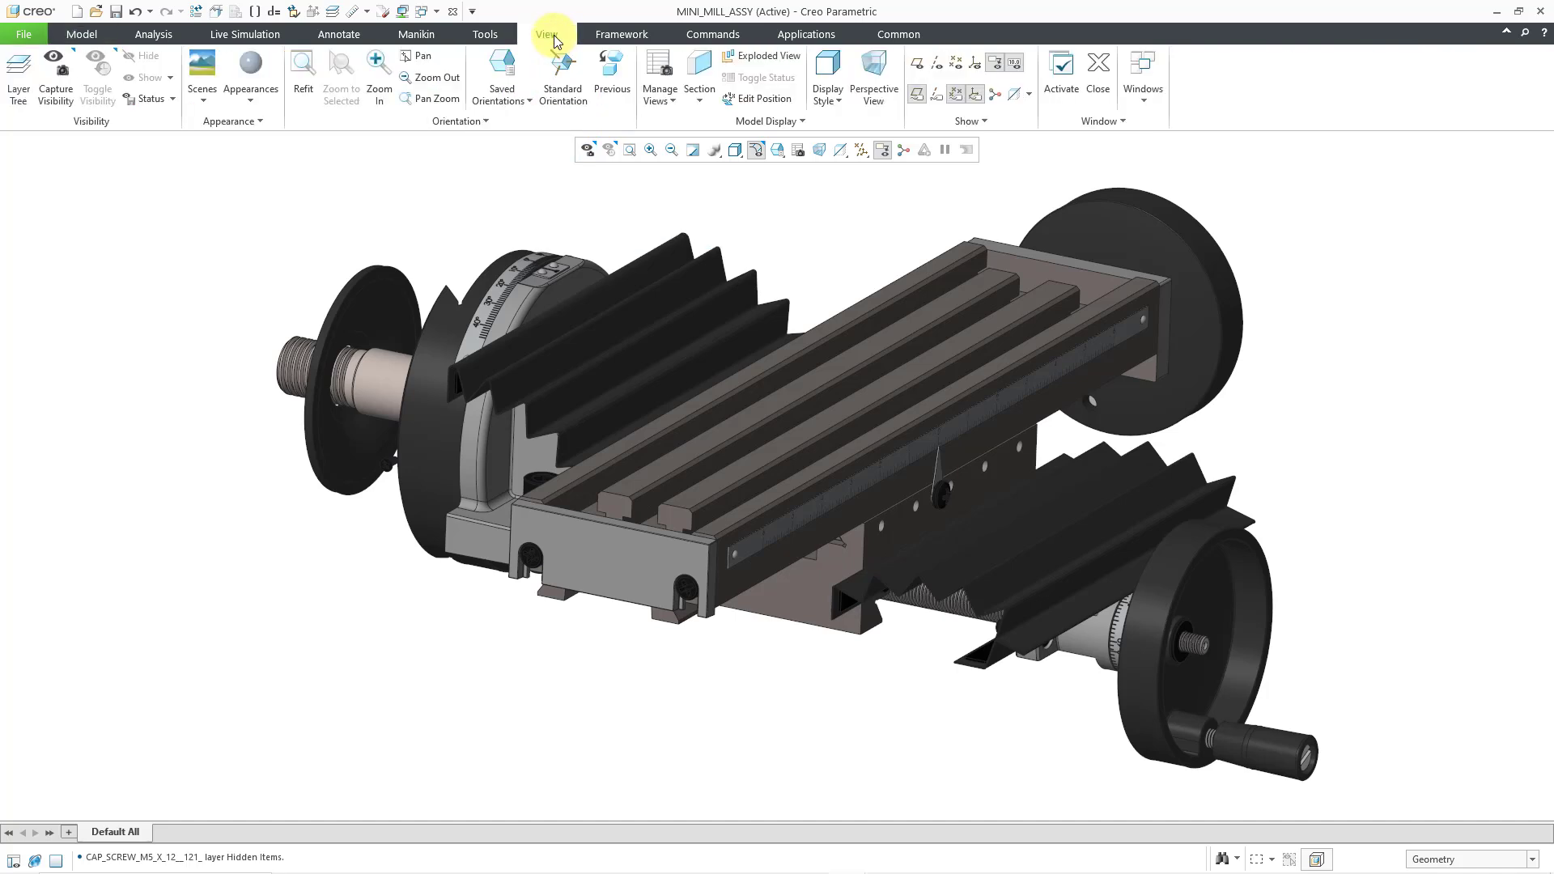
left_click(58, 79)
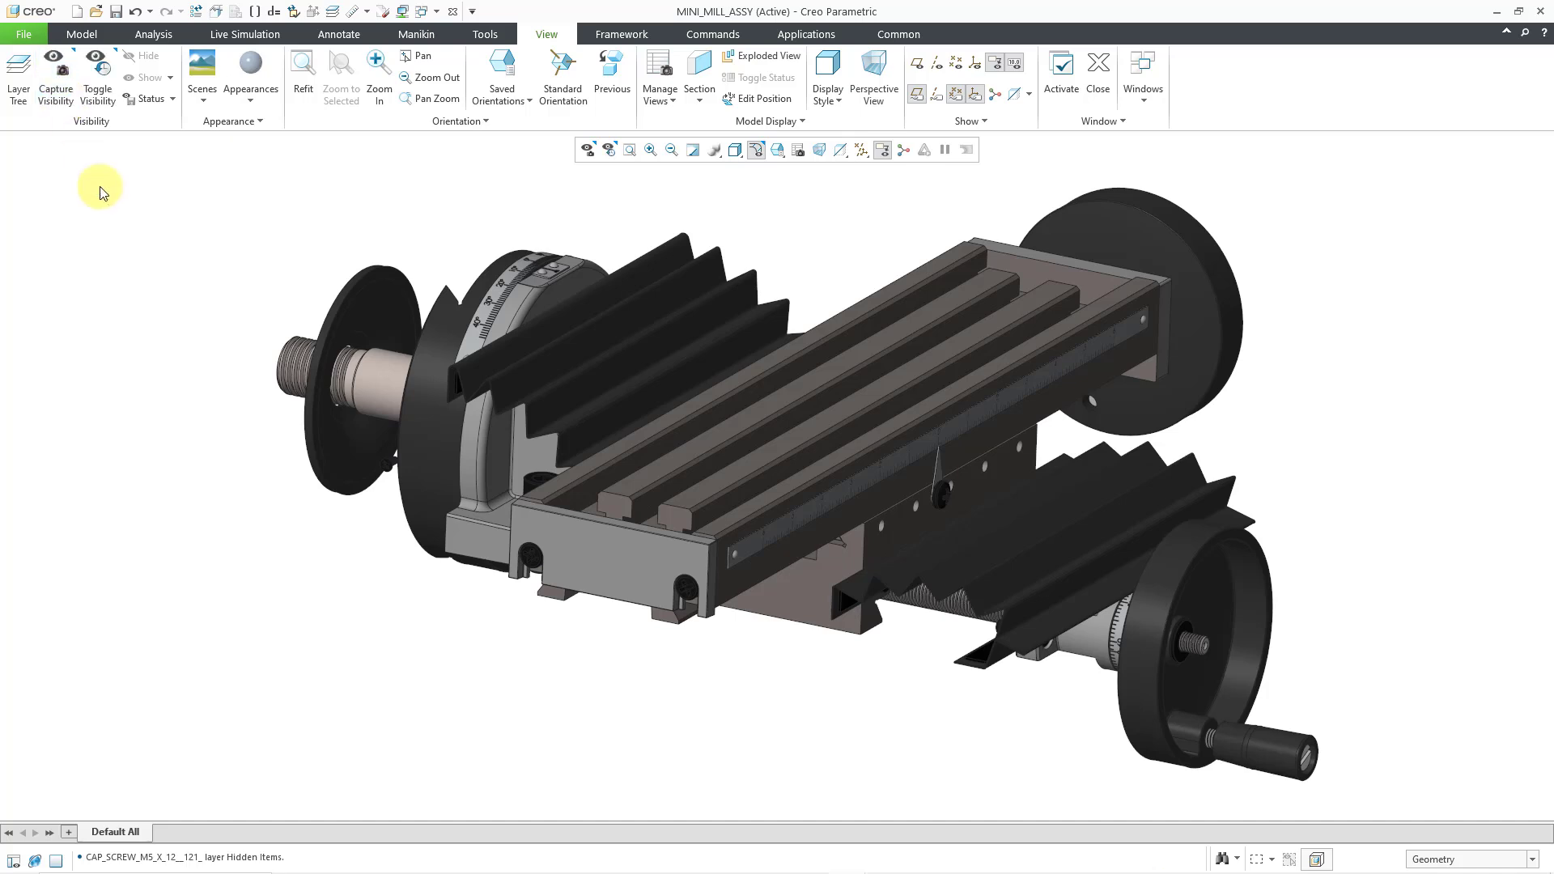
left_click(173, 99)
left_click(170, 77)
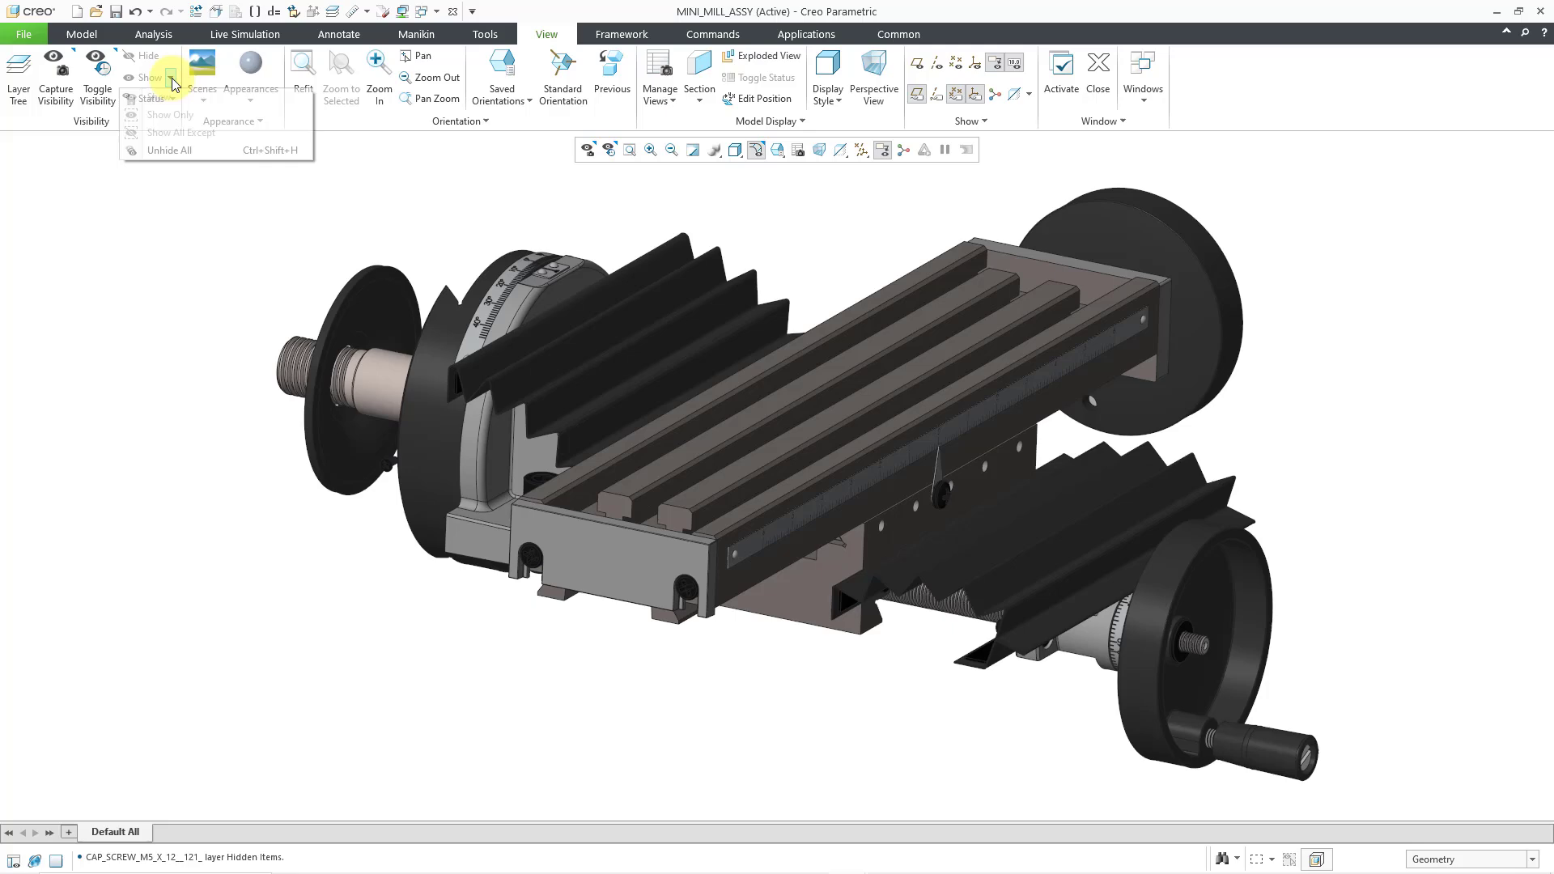
left_click(192, 149)
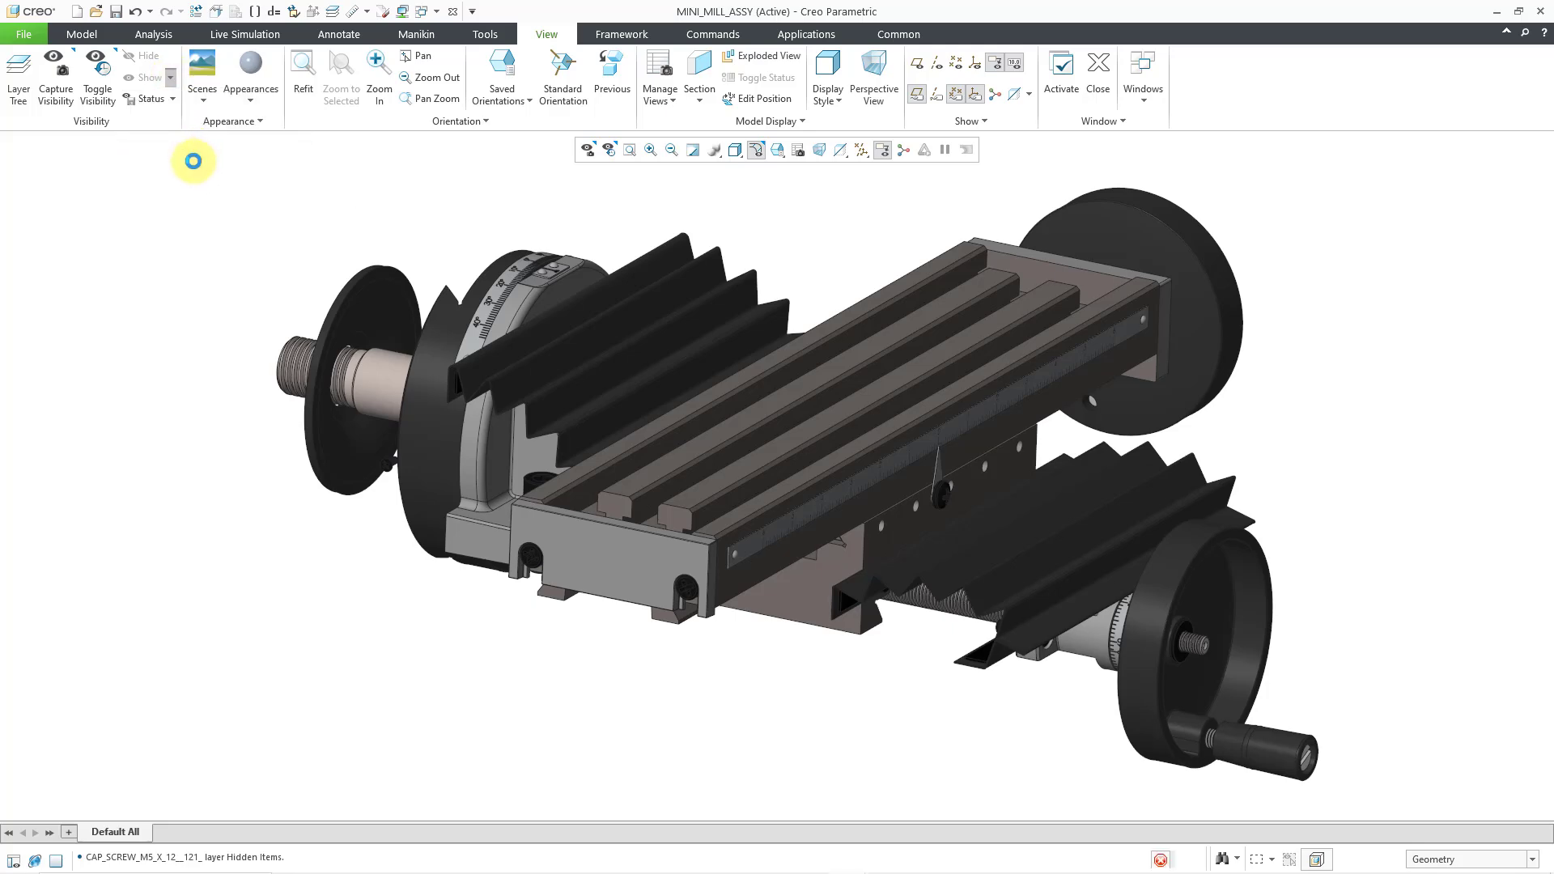
Step: Toggle between captured table-only visibility and the full mill four times, ending on the full mill
scroll(703, 589, "down", 10)
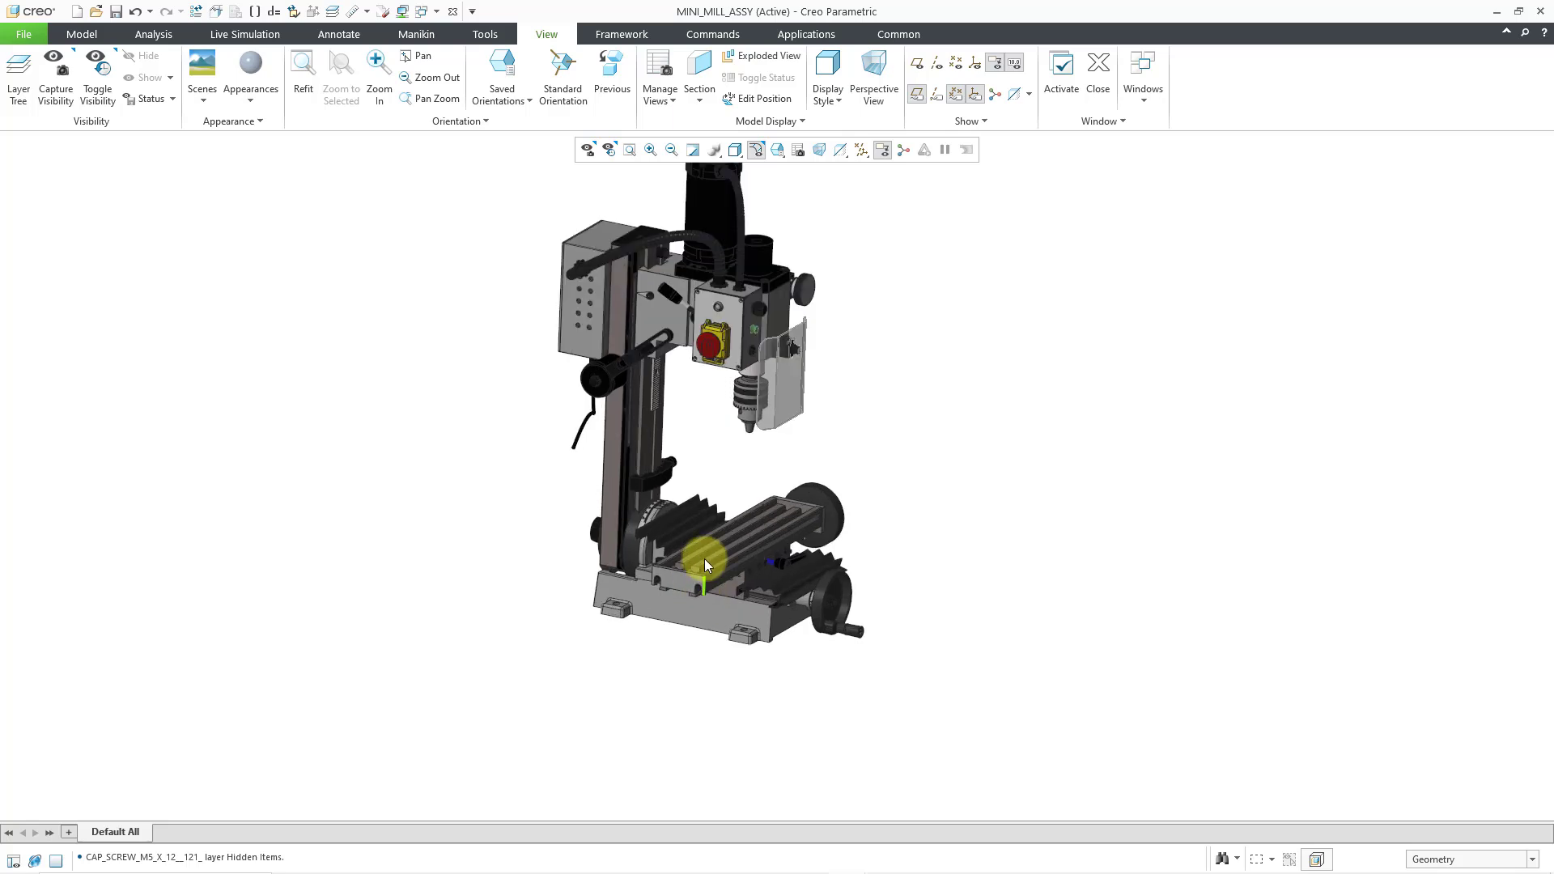
scroll(761, 595, "up", 3)
mouse_move(779, 633)
middle_mouse_down()
mouse_move(750, 635)
mouse_move(763, 631)
middle_mouse_up()
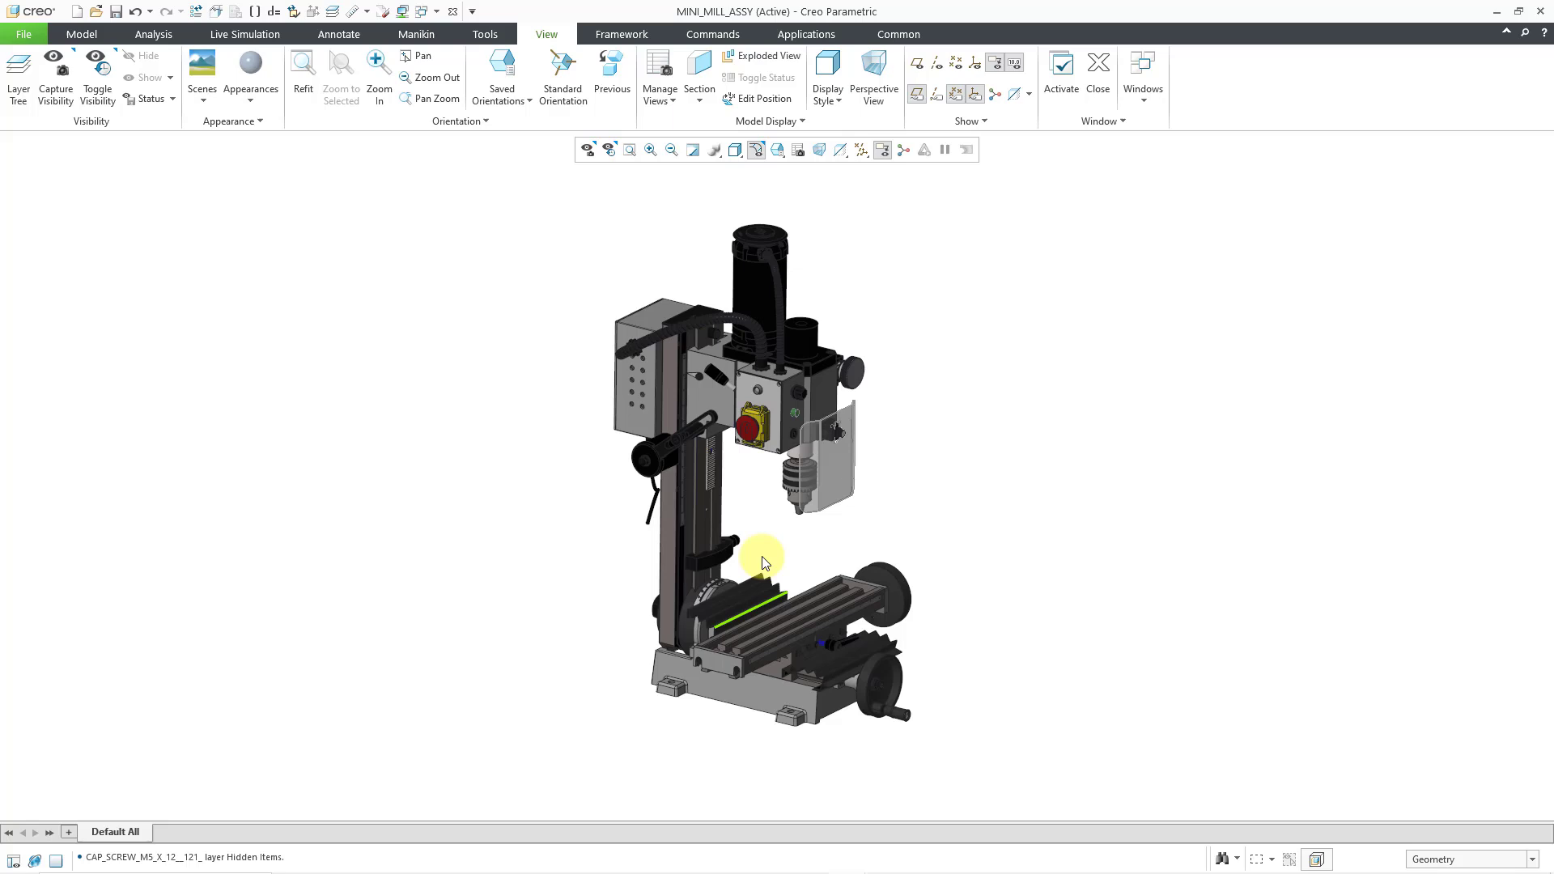
scroll(764, 561, "down", 2)
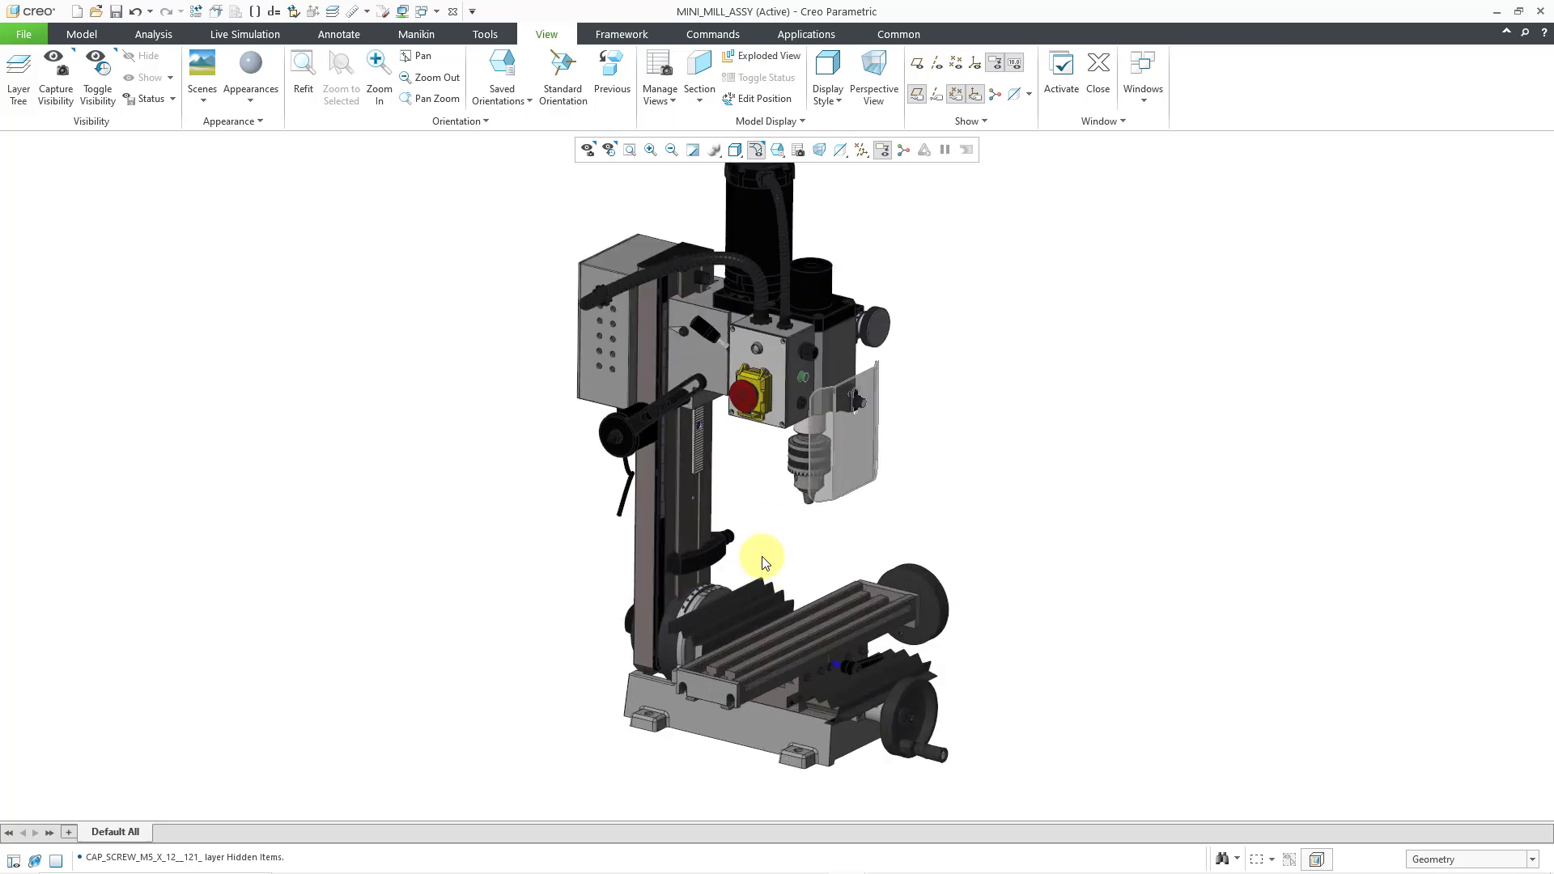
middle_click_drag(765, 561, 761, 568)
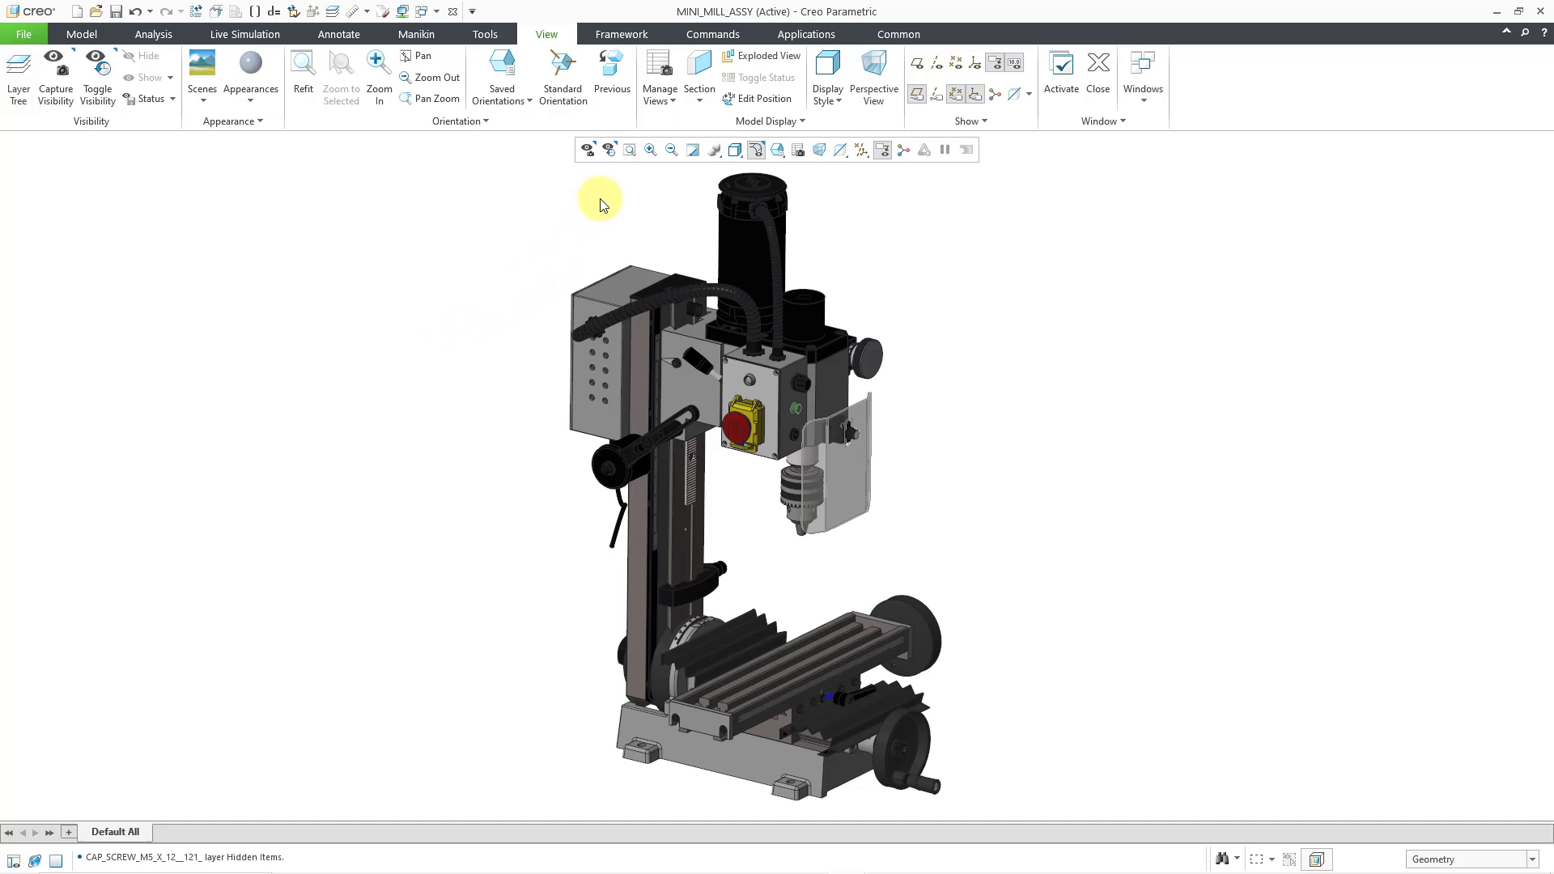
left_click(614, 154)
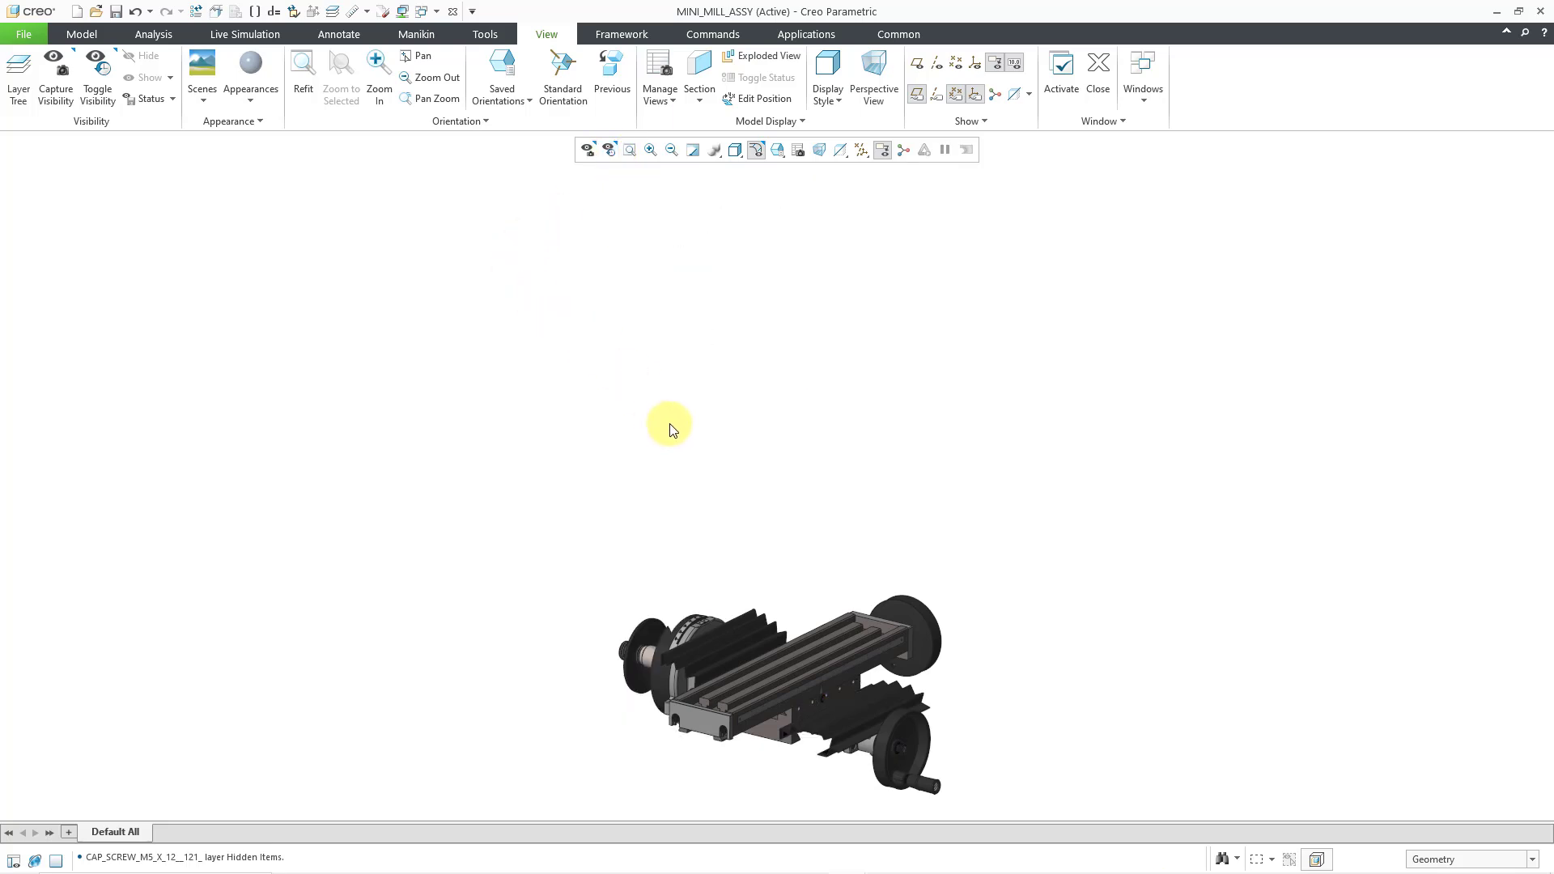
left_click(609, 152)
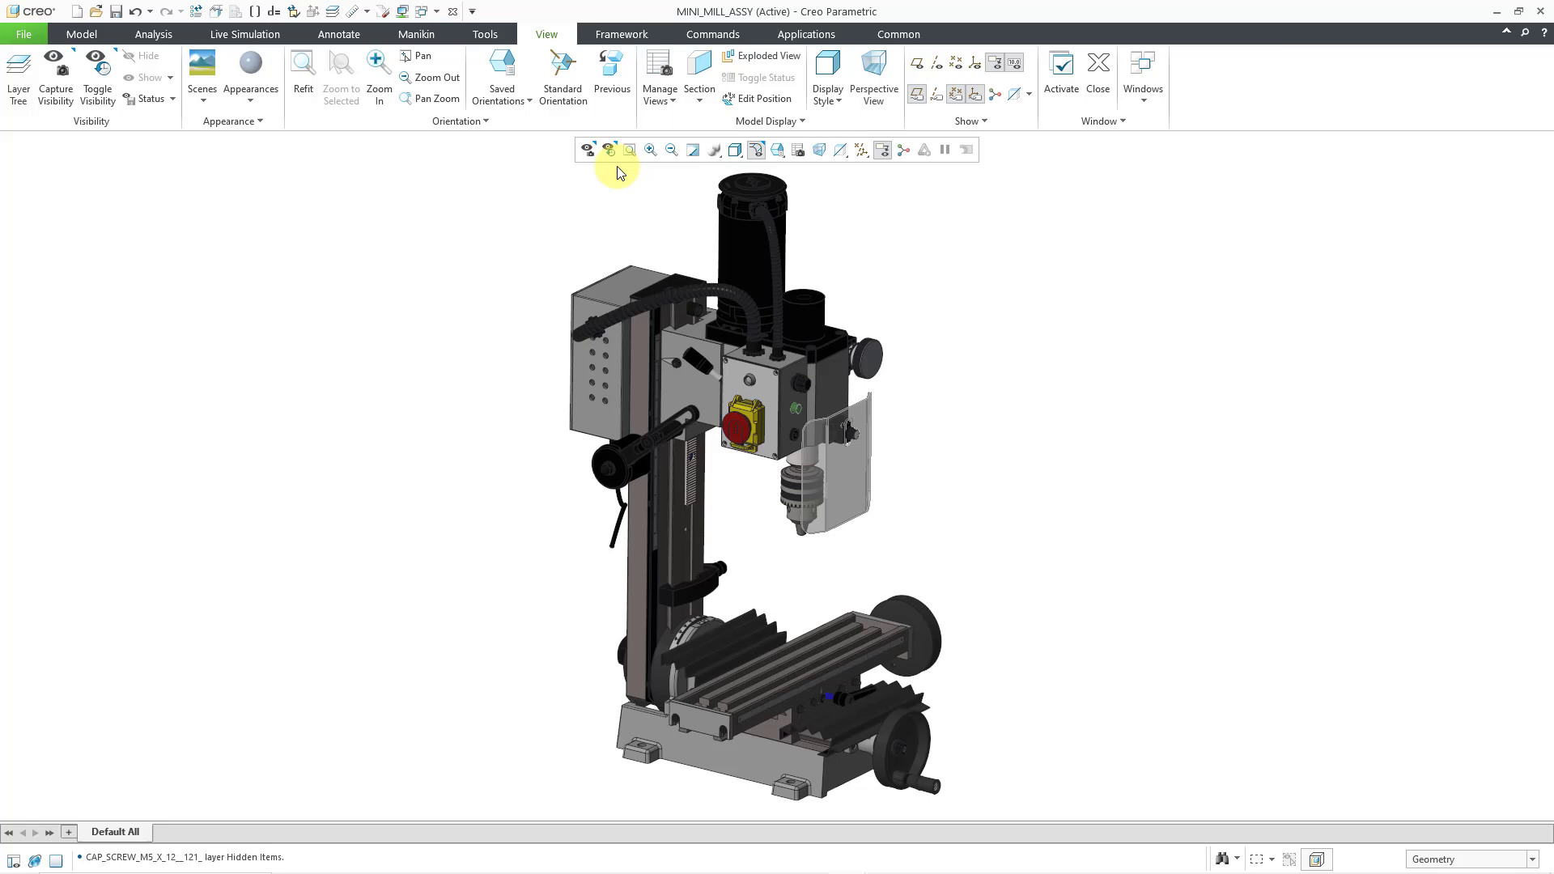
left_click(614, 153)
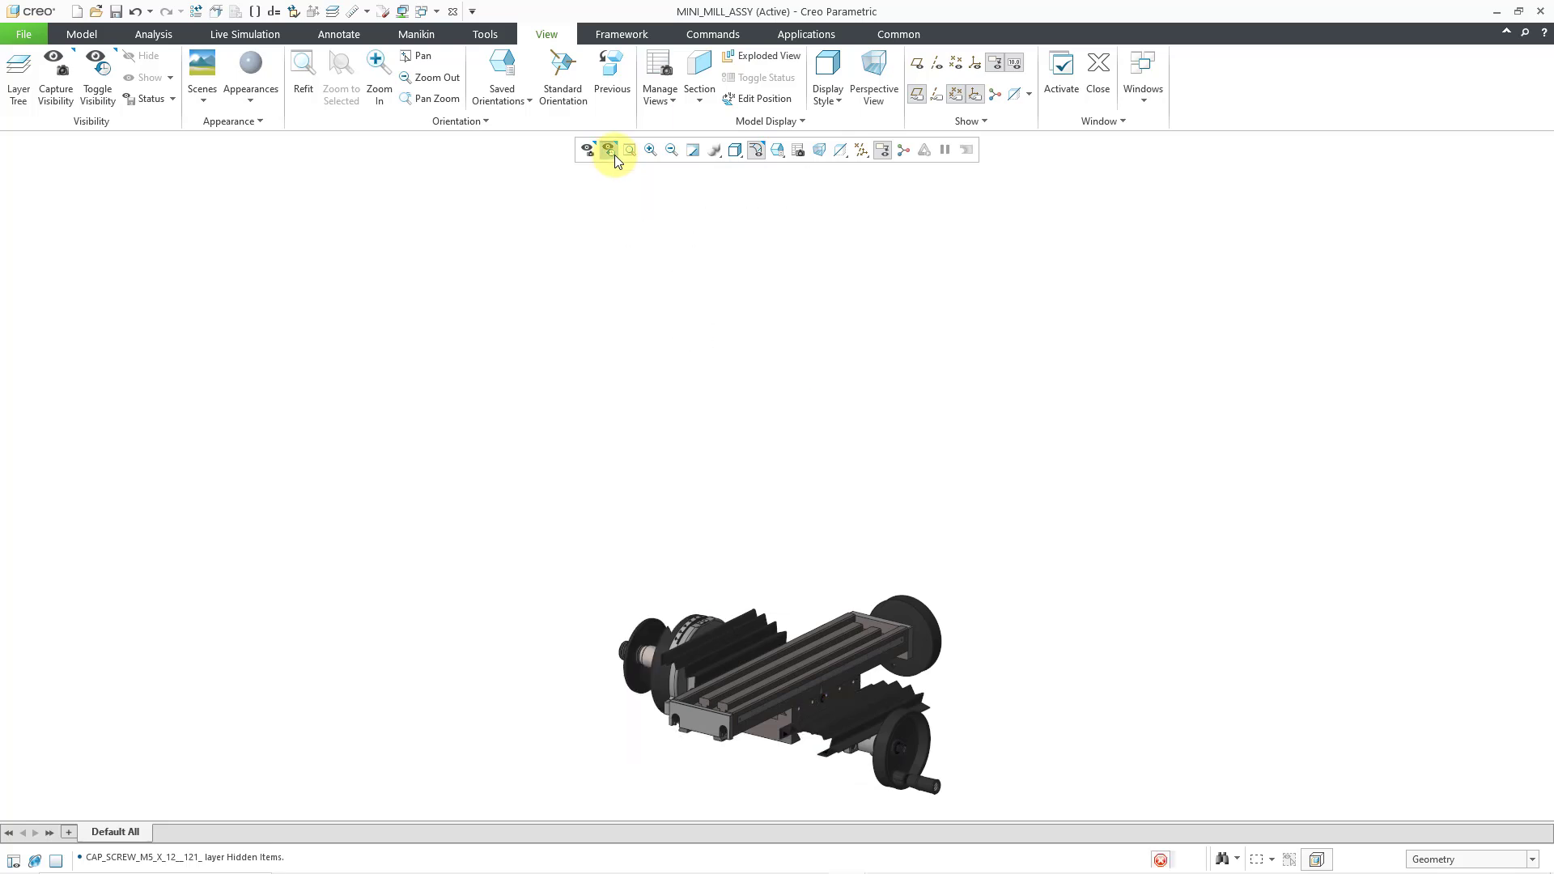
left_click(615, 154)
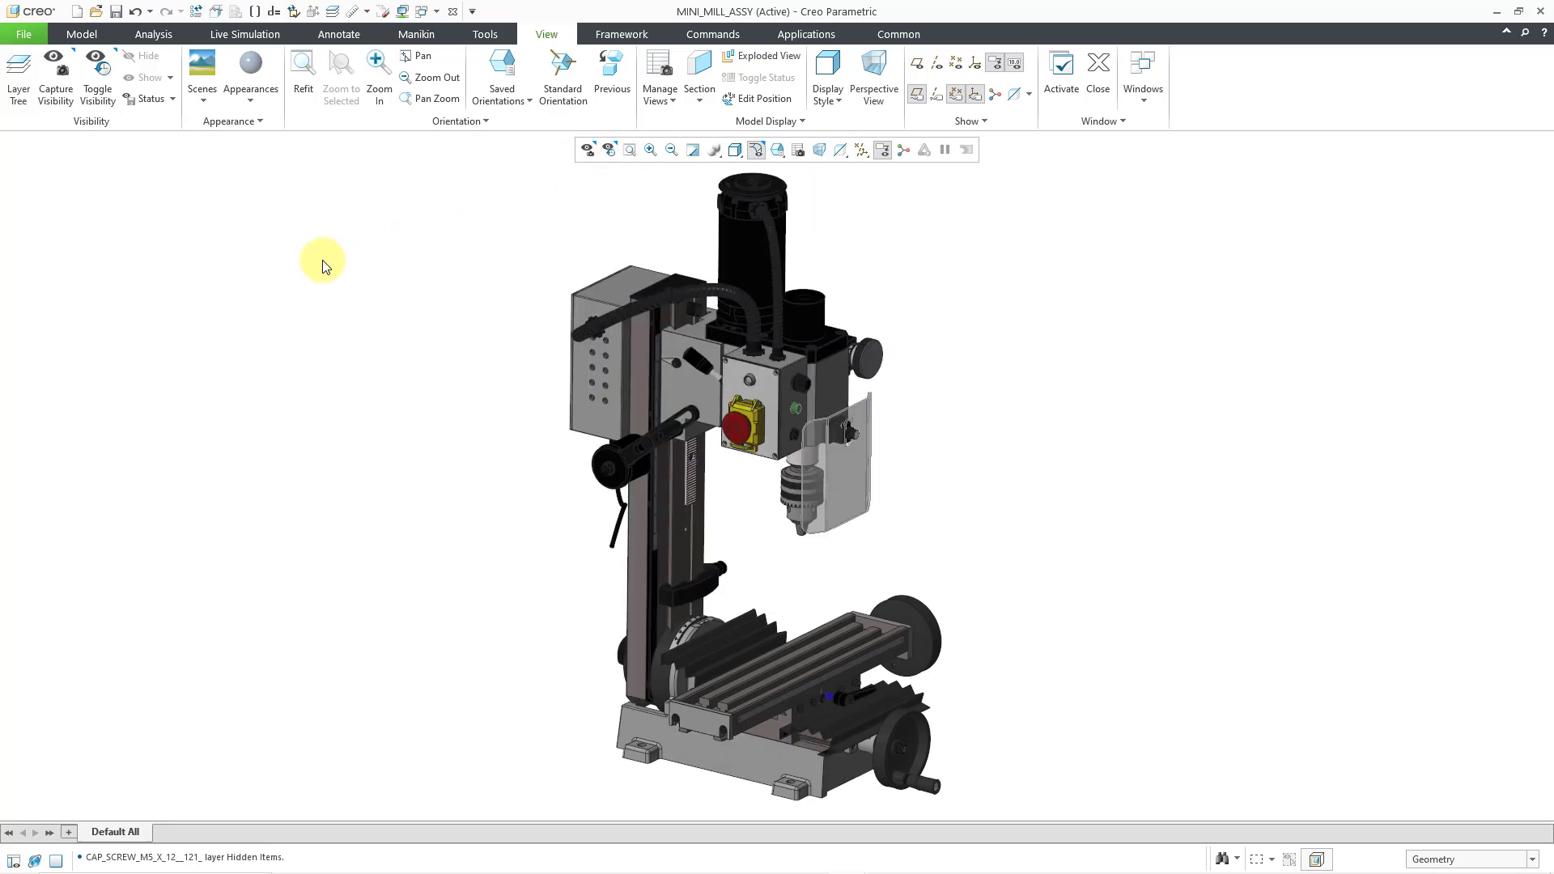